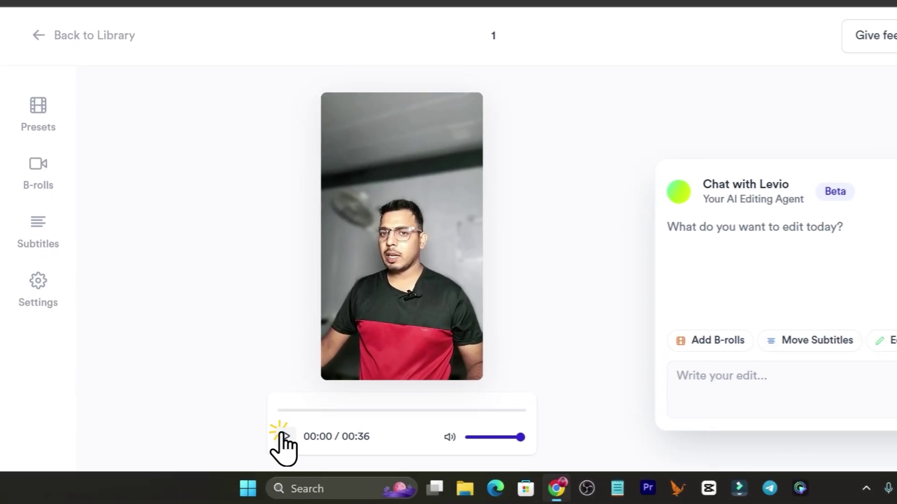
Play the edited sneaker-store clip and pause it at 00:06 on the subtitle SKILL AT ALL.
left_click(251, 444)
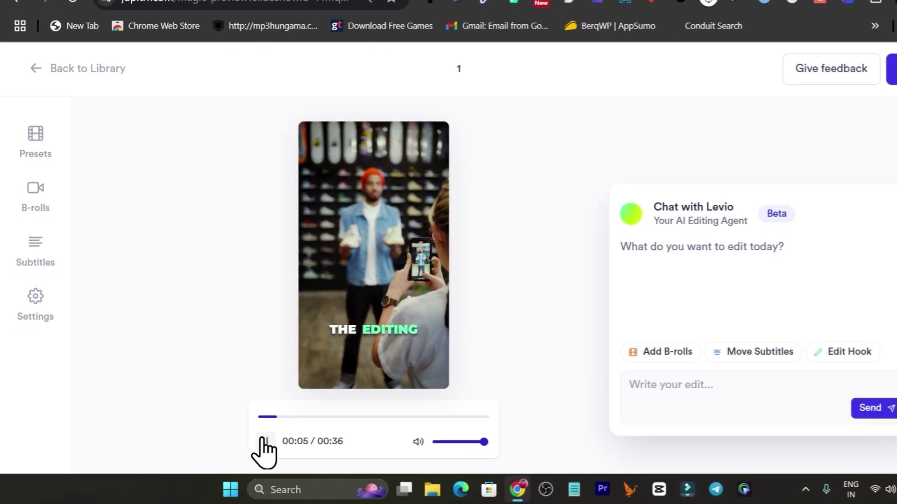
left_click(239, 447)
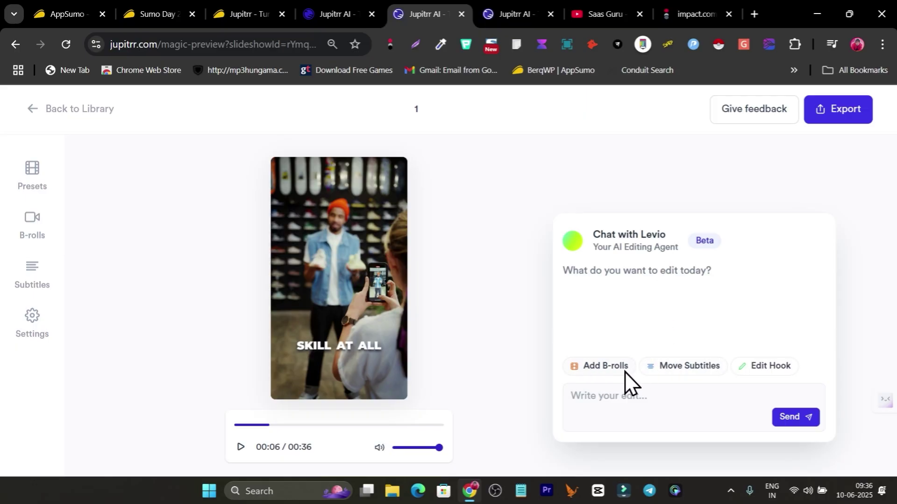
Ask the editing agent to 'Make hook shorter and more compelling' using the Edit Hook suggestion.
left_click(628, 402)
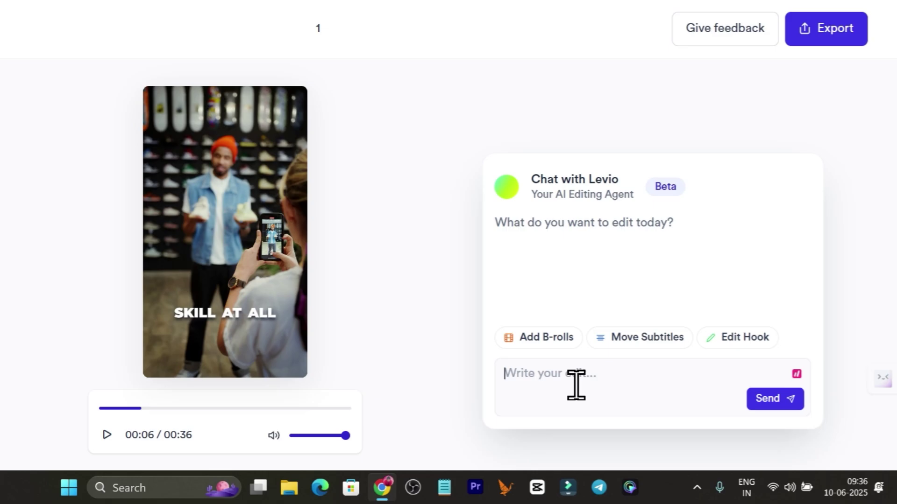
left_click(733, 346)
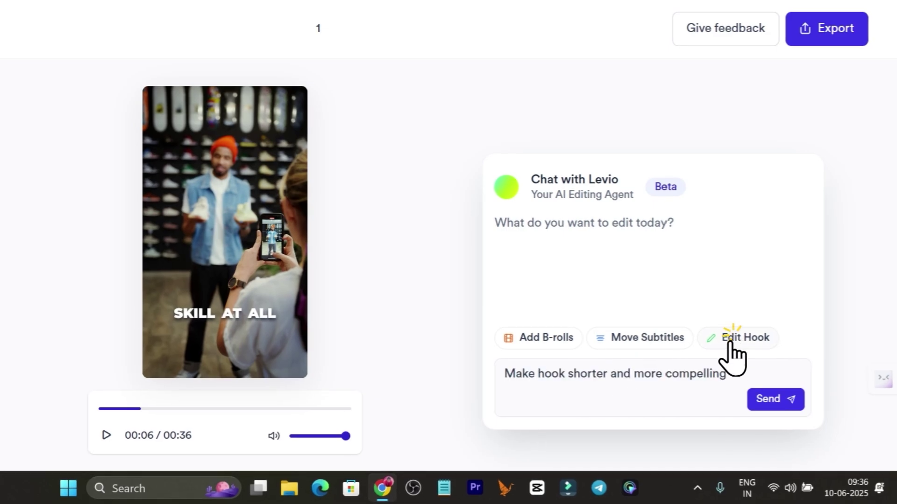
left_click_drag(509, 381, 746, 380)
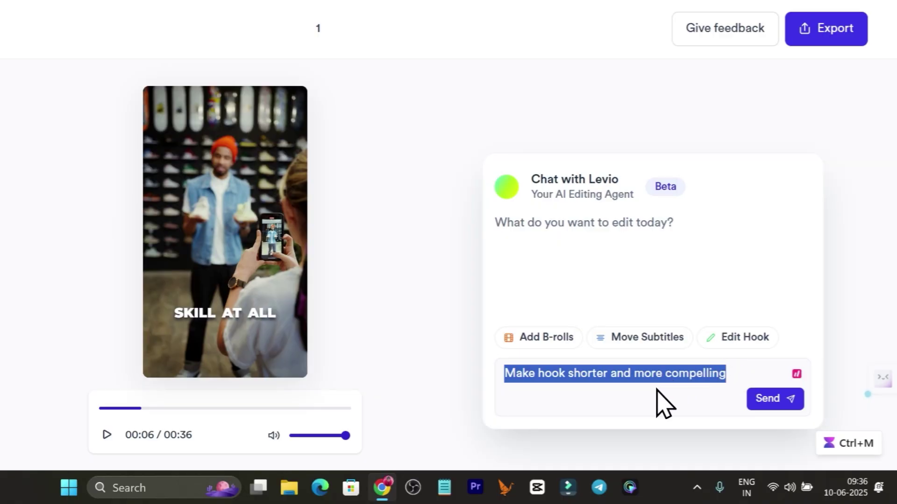
left_click(778, 403)
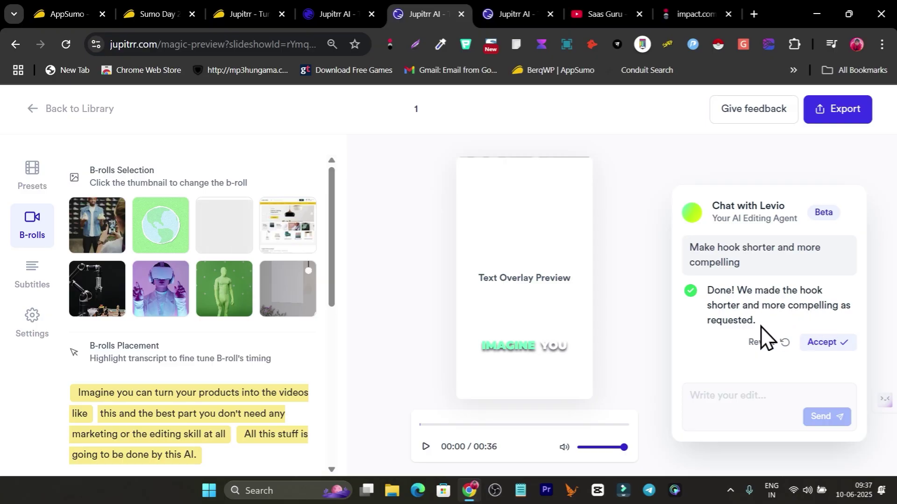
Accept the new hook 'Turn links into viral videos!', preview it, and show the style presets.
left_click(832, 343)
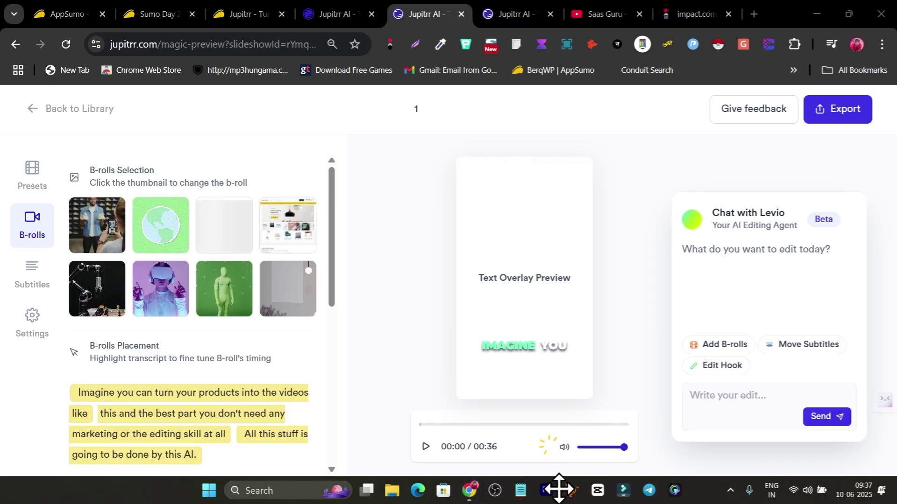
left_click(425, 447)
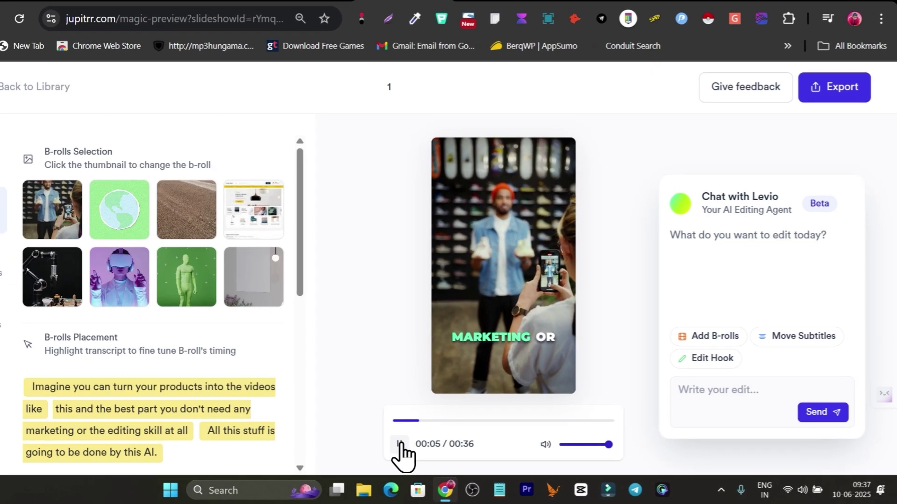
left_click(425, 448)
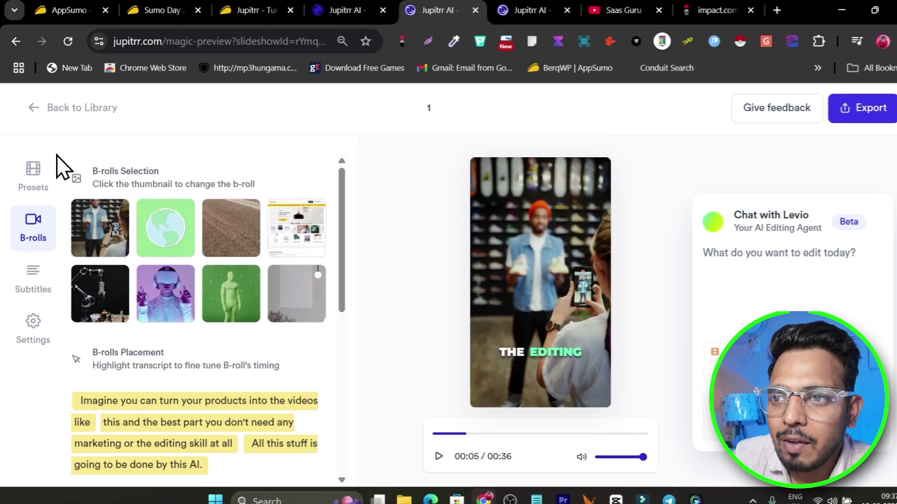
left_click(32, 176)
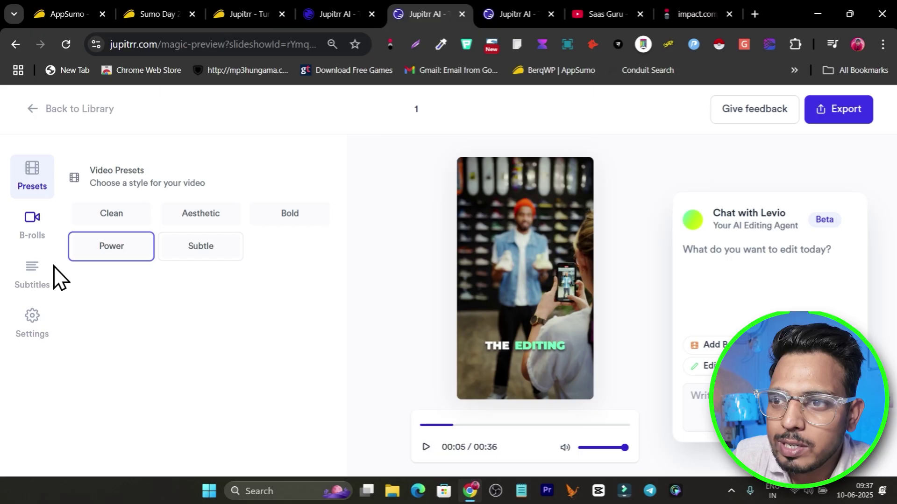
Browse the project's B-rolls, Subtitles and Settings panels.
left_click(33, 243)
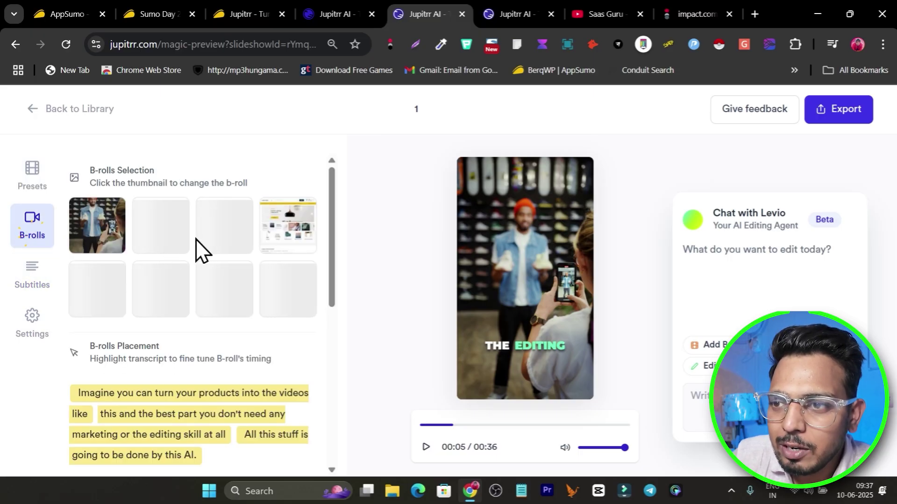
left_click(28, 287)
left_click(29, 348)
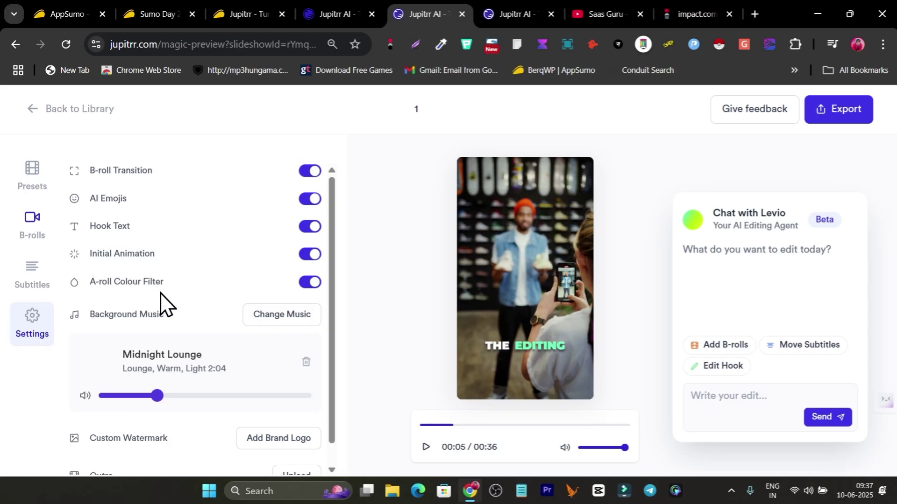
Close the music library keeping Midnight Lounge, then switch to the Jupitrr AI homepage tab.
scroll(459, 318, "down", 6)
scroll(556, 314, "up", 6)
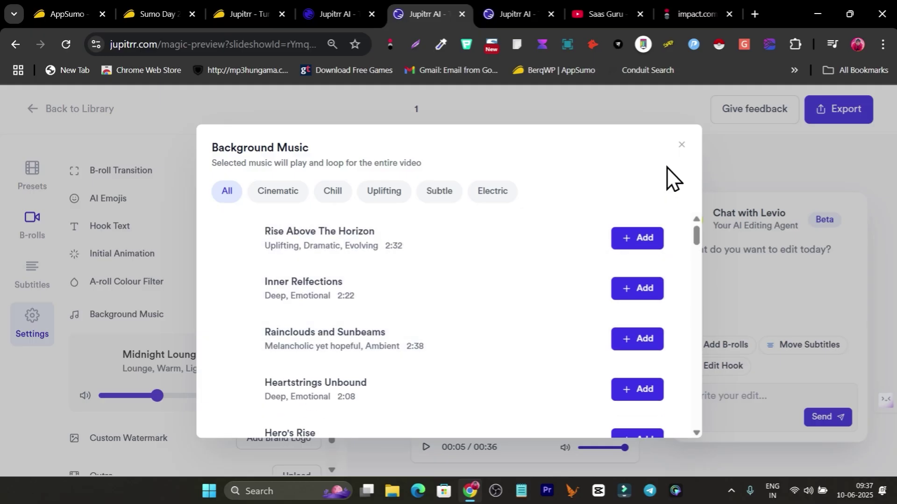
left_click(681, 145)
scroll(195, 380, "down", 1)
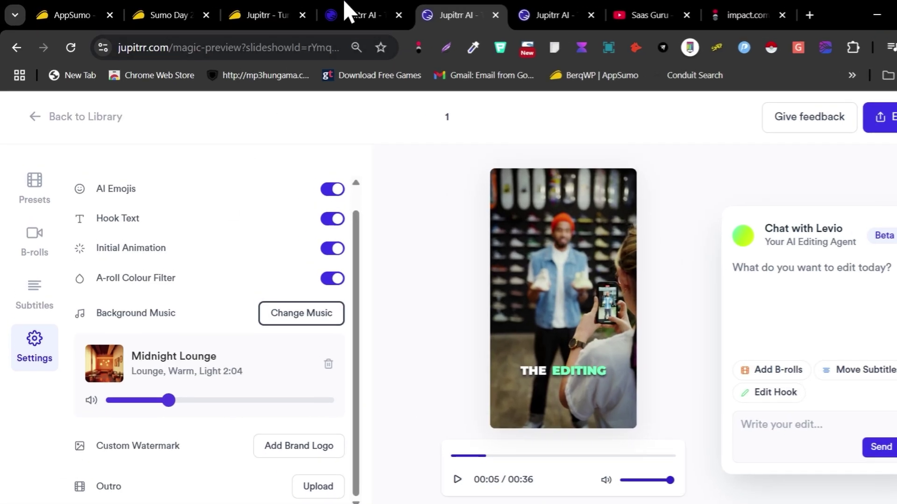
left_click(334, 14)
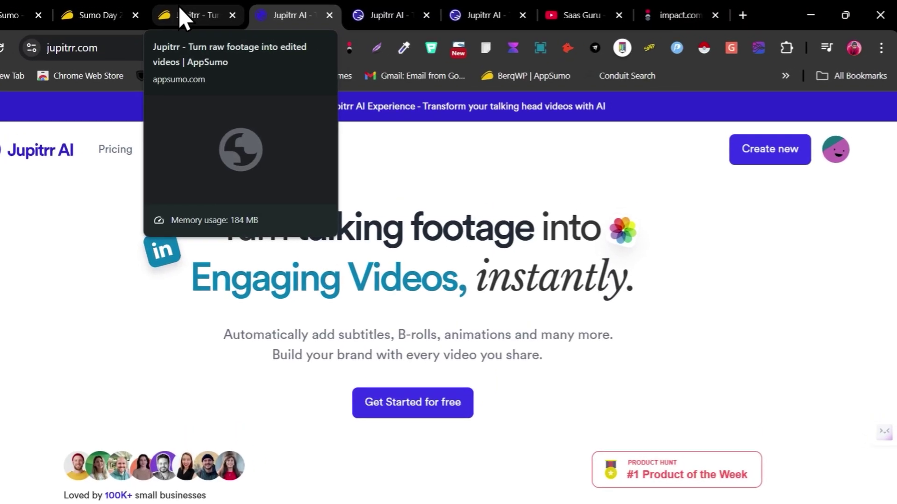
Switch to the AppSumo Jupitrr deal page and jump to its Plans & features section.
left_click(234, 6)
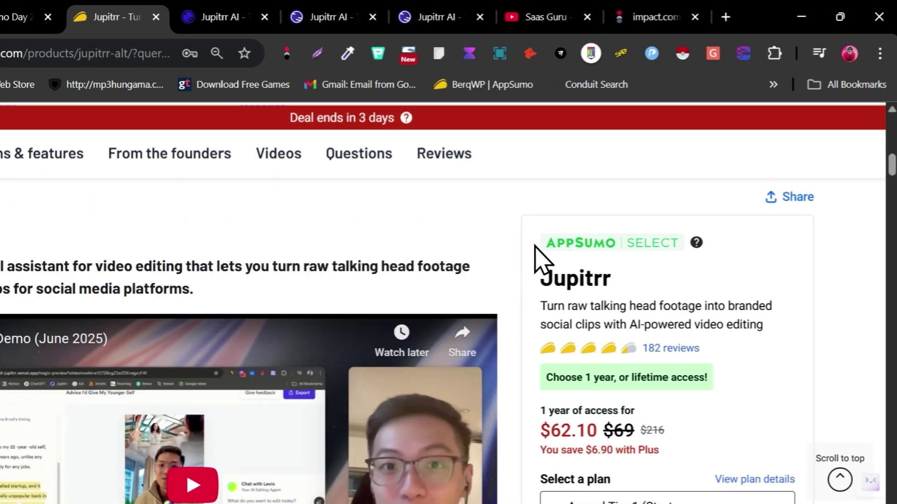
scroll(463, 303, "up", 8)
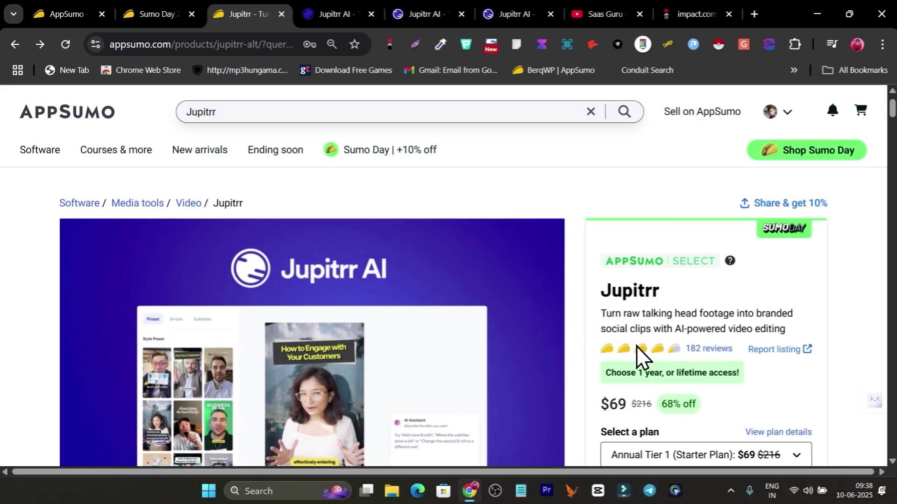
scroll(636, 350, "down", 1)
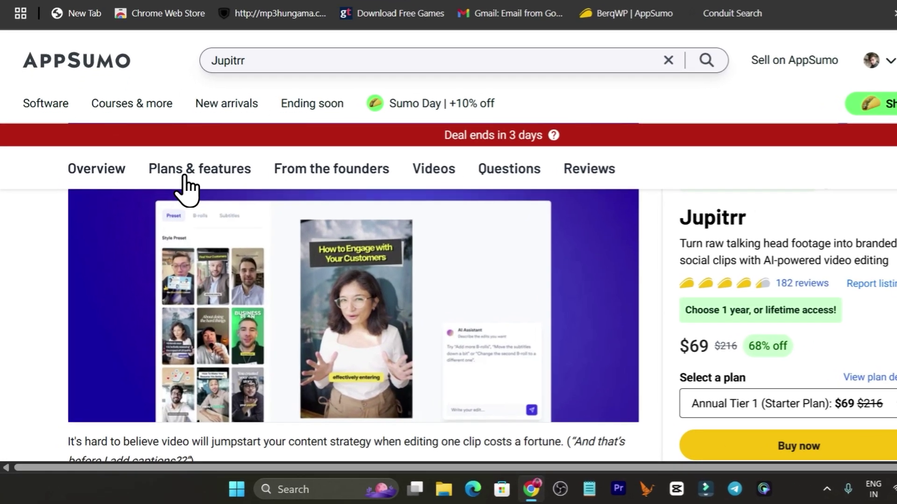
left_click(164, 210)
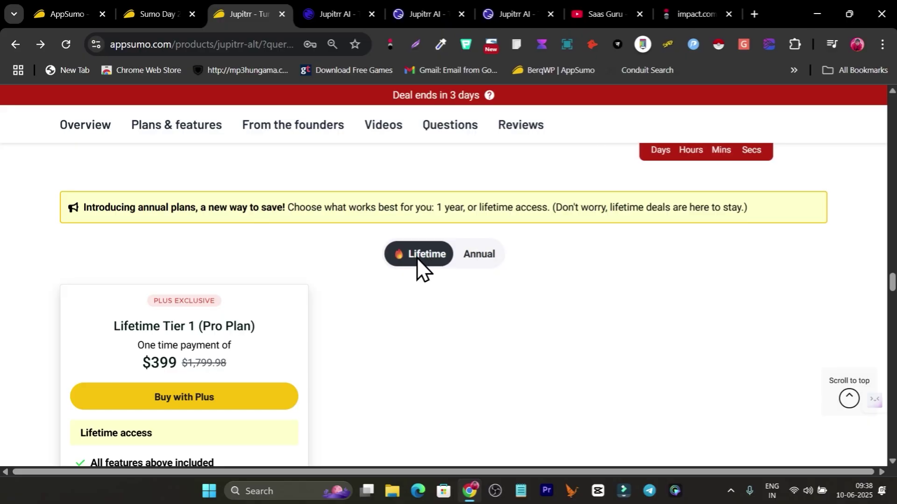
Scroll through the $399 Lifetime Tier 1 card, highlighting its maximum video duration feature.
scroll(149, 311, "down", 2)
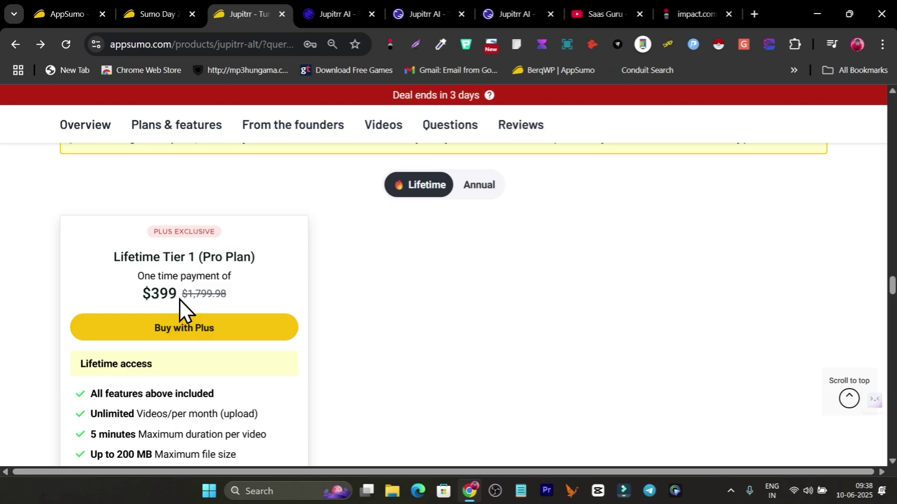
left_click_drag(260, 414, 230, 437)
scroll(196, 427, "down", 2)
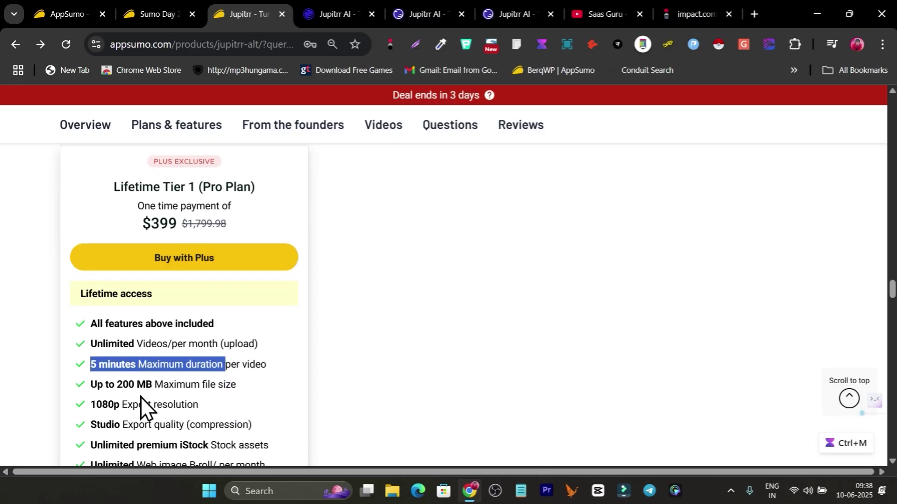
scroll(246, 405, "down", 4)
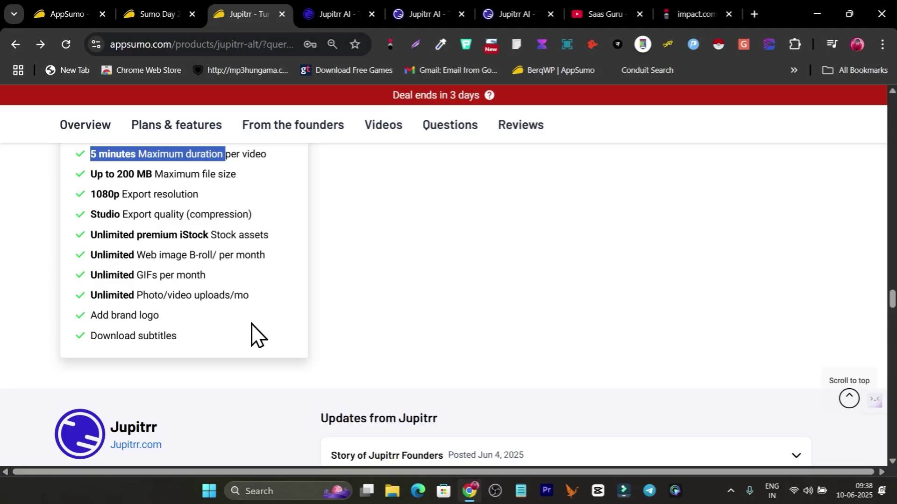
scroll(257, 327, "up", 5)
scroll(467, 336, "up", 3)
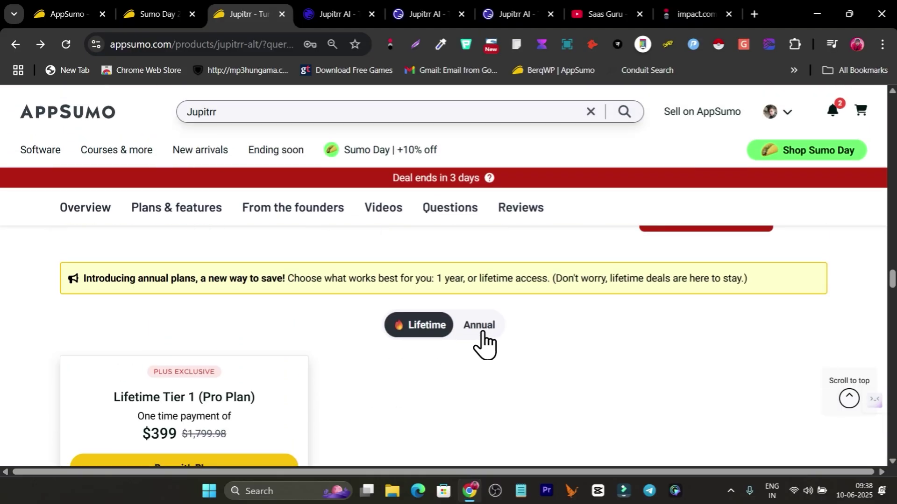
Review the annual tiers at $69, $129 and $179, highlighting the starter tier's 720p export.
left_click(477, 327)
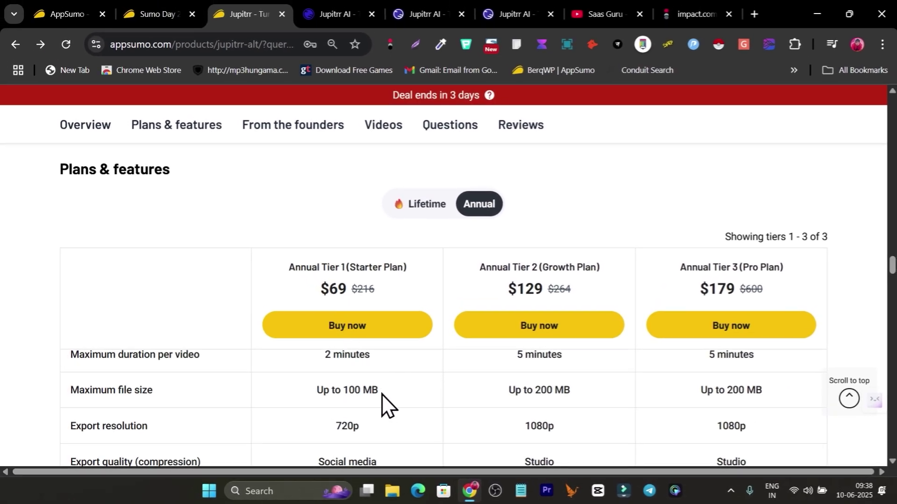
double_click(348, 426)
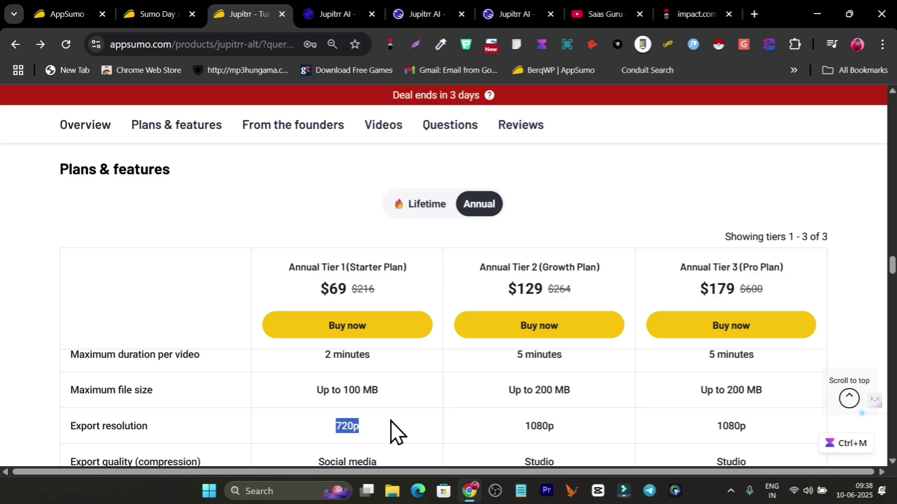
scroll(391, 421, "up", 10)
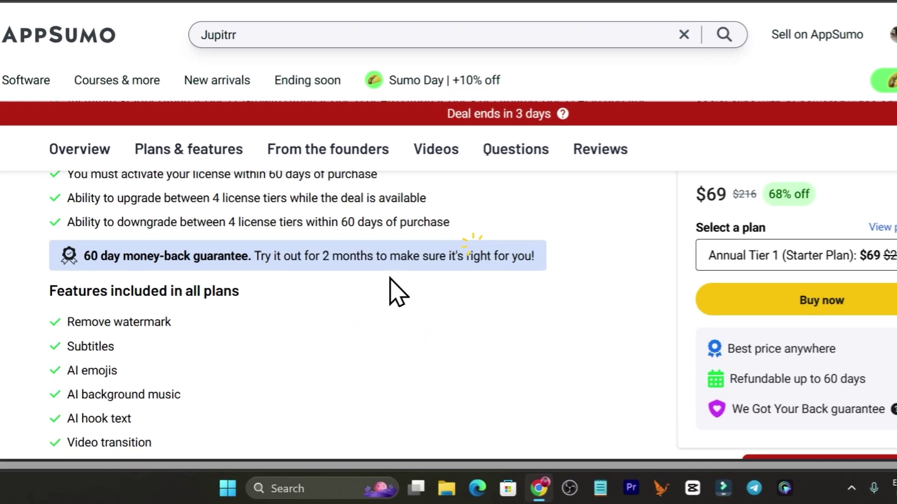
scroll(391, 279, "down", 10)
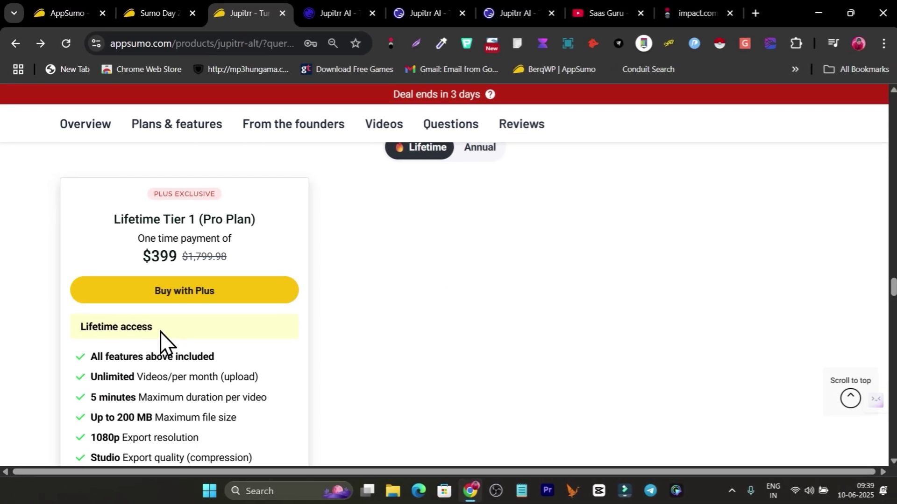
left_click(478, 7)
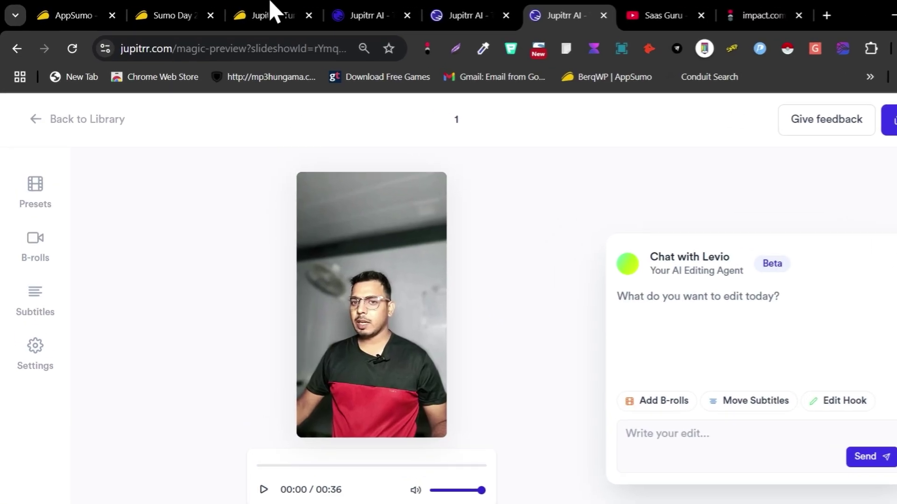
Show the Jupitrr deal and the Sumo Day homepage deals, then return to the Jupitrr AI homepage.
left_click(247, 14)
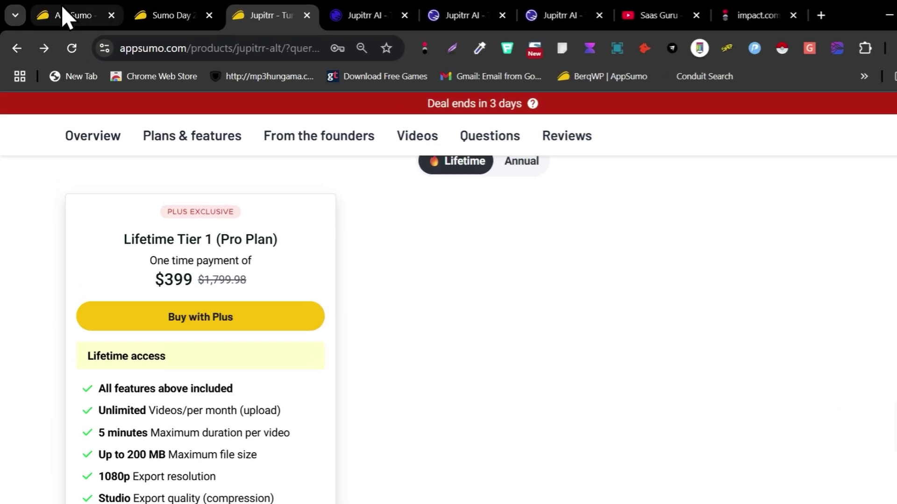
left_click(65, 14)
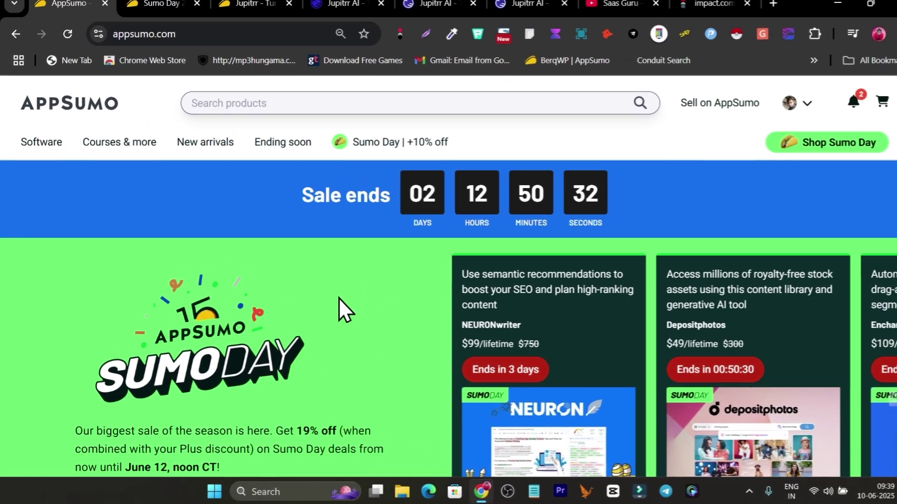
scroll(326, 341, "down", 2)
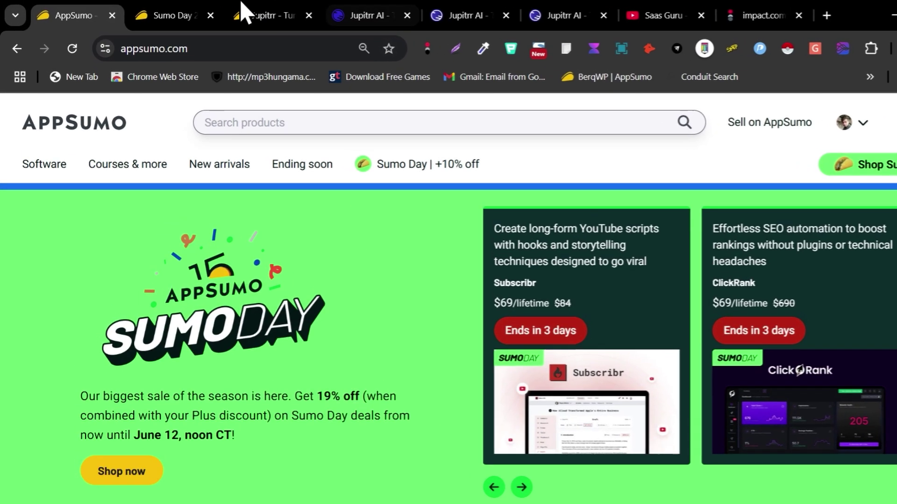
left_click(243, 14)
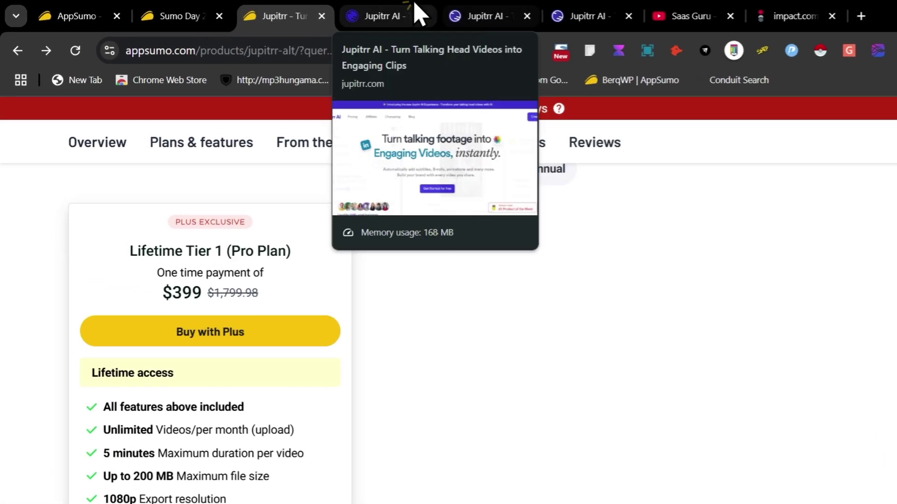
left_click(414, 9)
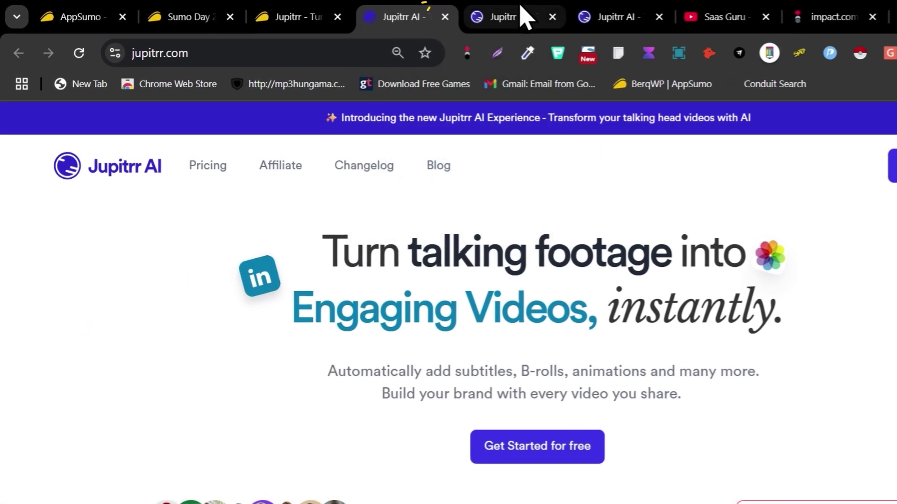
Go from the project back to the library and scroll Recent Videos: 3, 2, 1, Test, Pipio, Untitled.
left_click(498, 15)
left_click(108, 129)
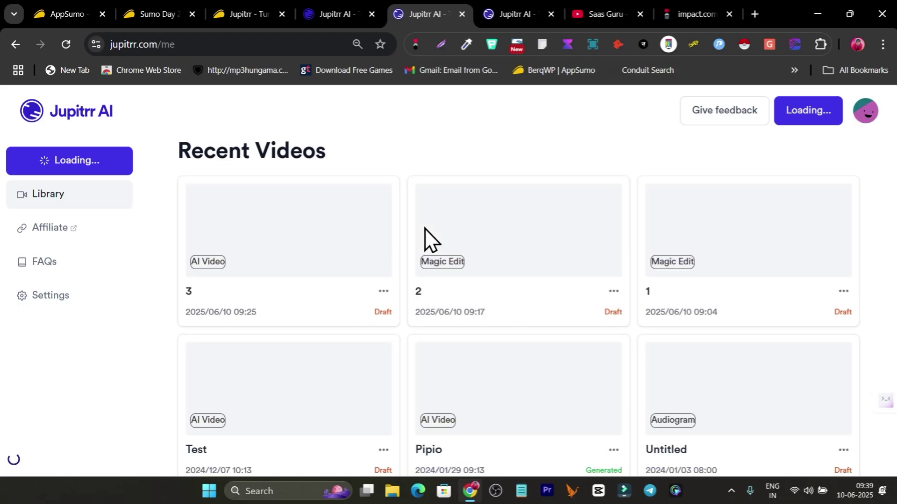
scroll(186, 425, "down", 3)
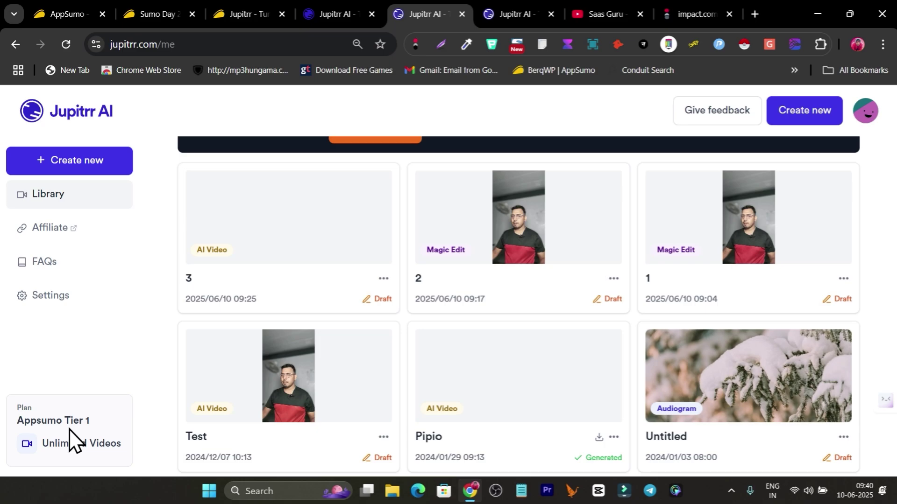
scroll(208, 382, "up", 3)
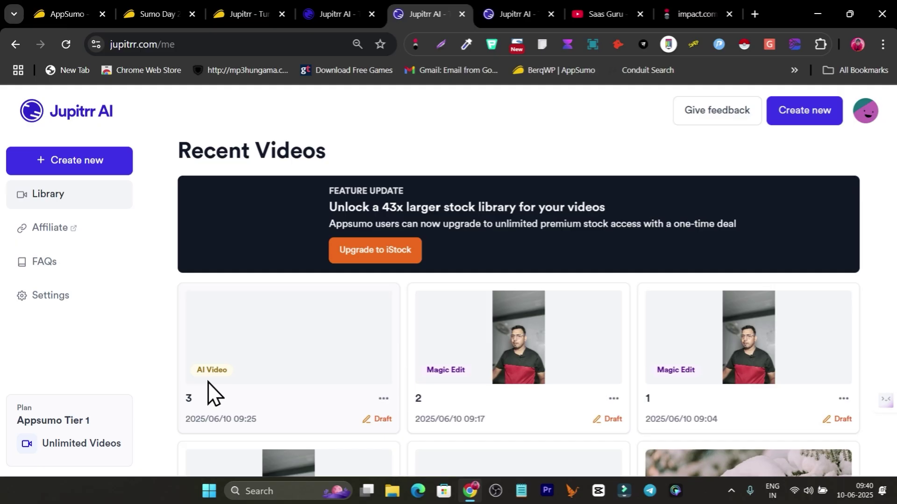
scroll(637, 381, "down", 3)
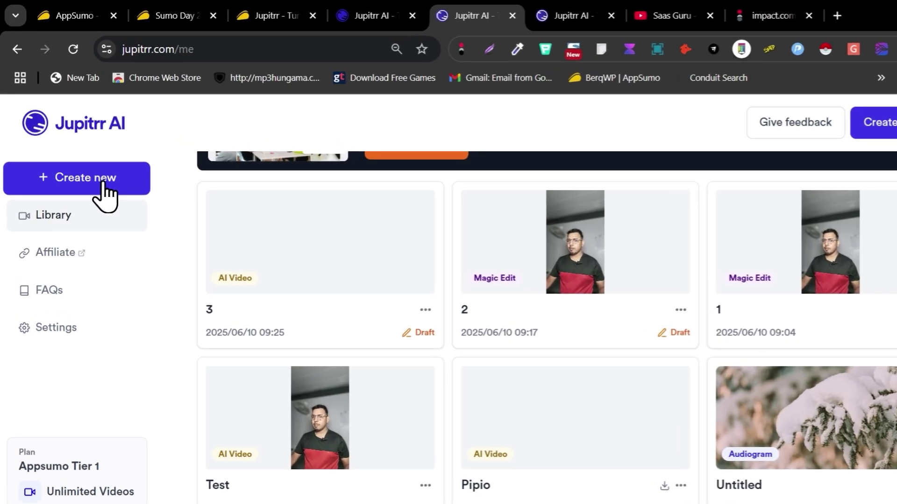
Start a new Magic Edit project from an uploaded talking video.
left_click(94, 171)
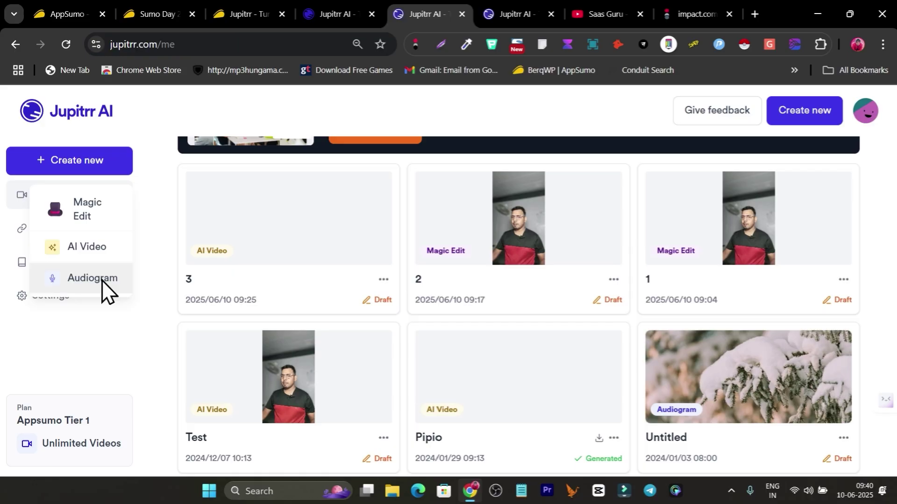
left_click(100, 219)
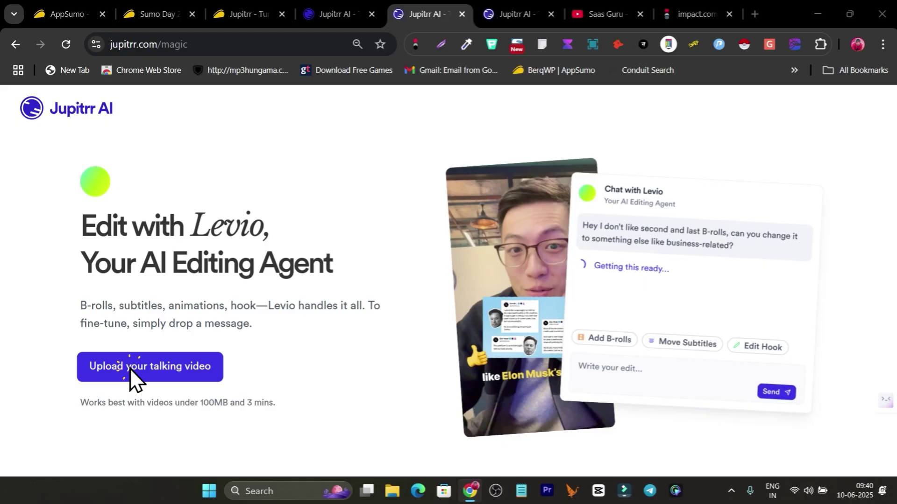
left_click(141, 376)
Pick My_Project (1).mp4 from Downloads in the file dialog and upload it.
left_click(231, 328)
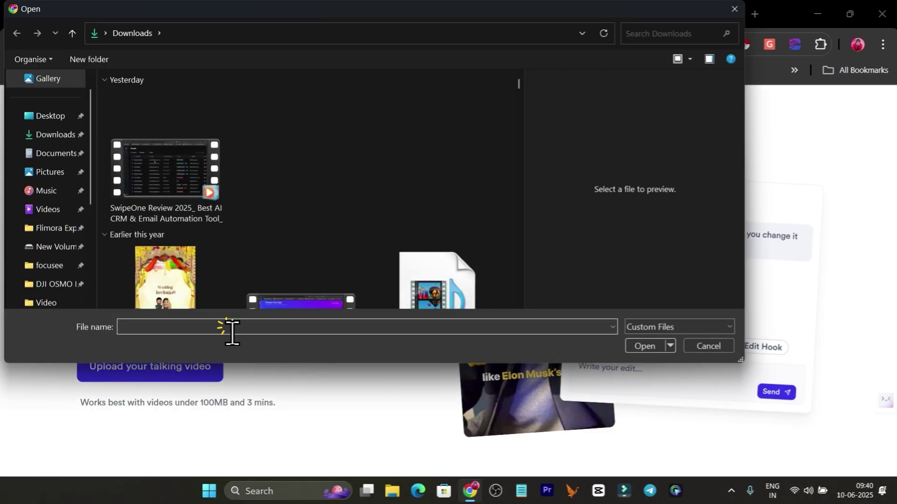
type("my")
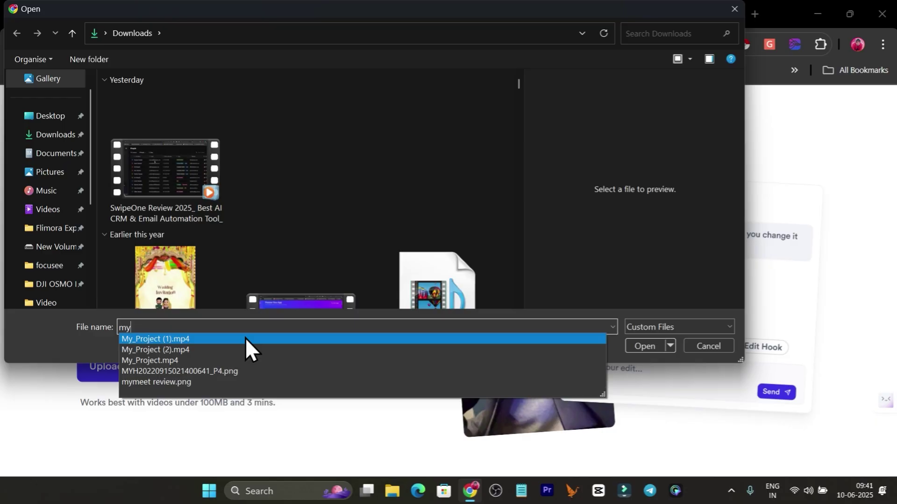
left_click(245, 337)
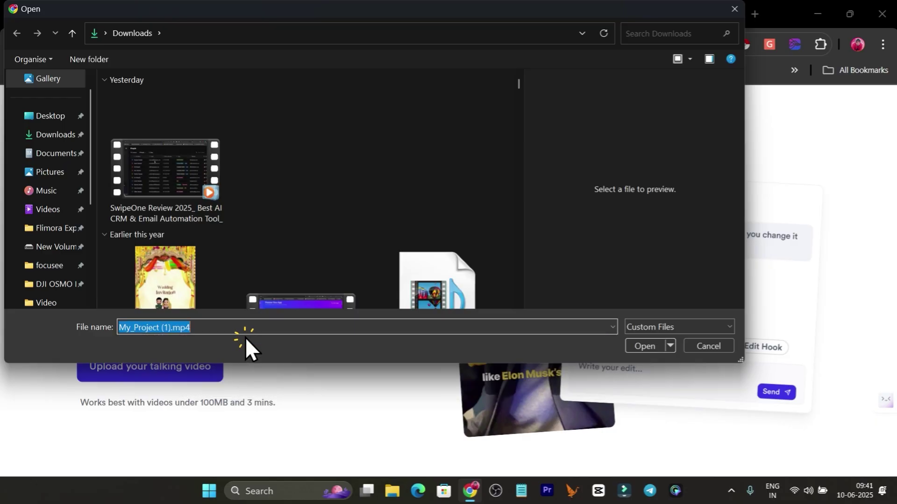
left_click(640, 347)
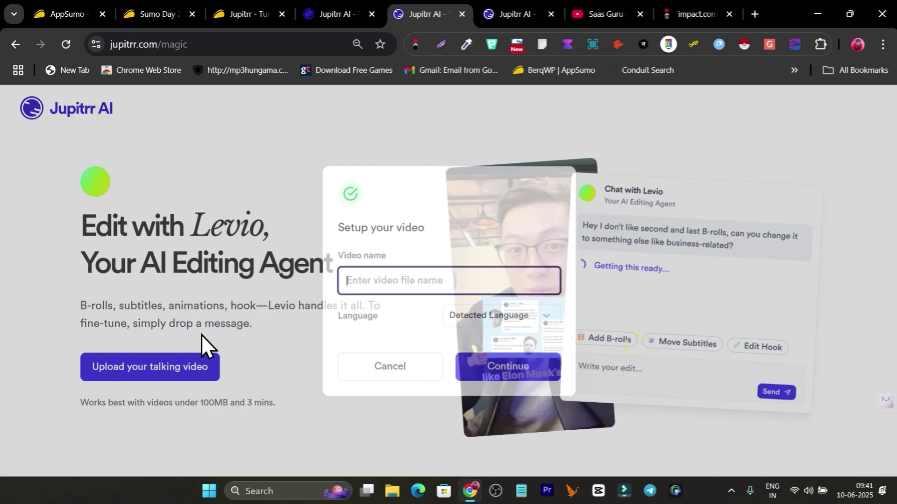
Name the Magic Edit video '4', keep Detected Language, and submit it for processing.
type("4")
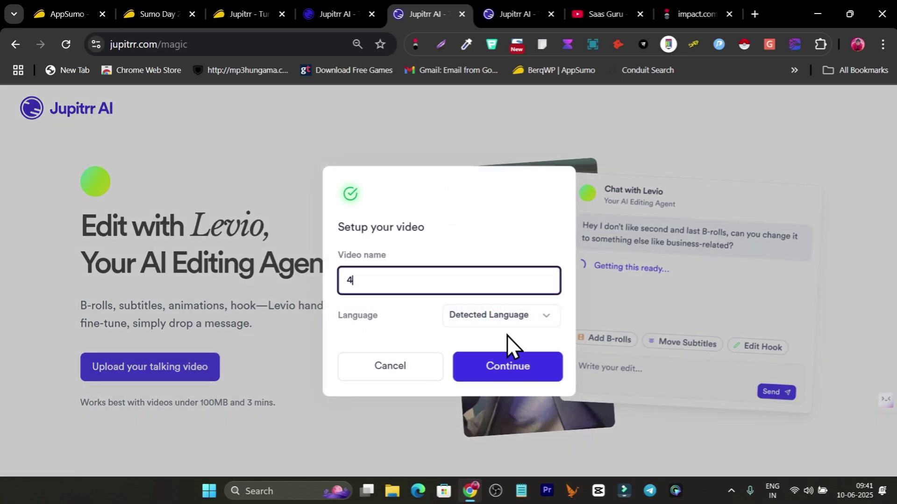
left_click(526, 318)
left_click(403, 326)
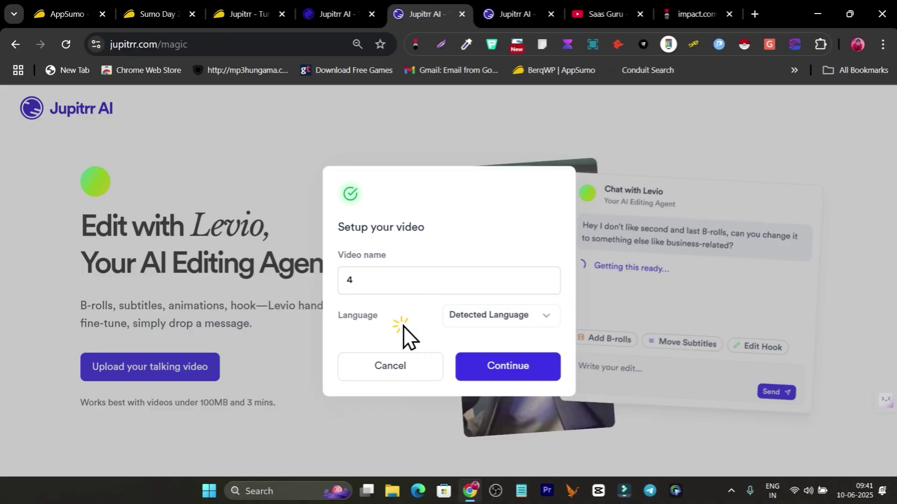
left_click(517, 373)
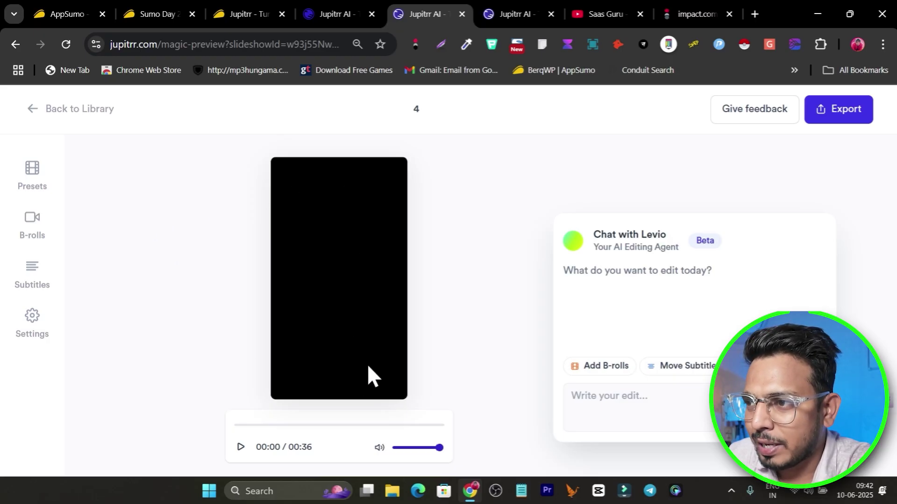
Preview project 4, then send Levio the edit request 'improve audio quality'.
left_click(240, 447)
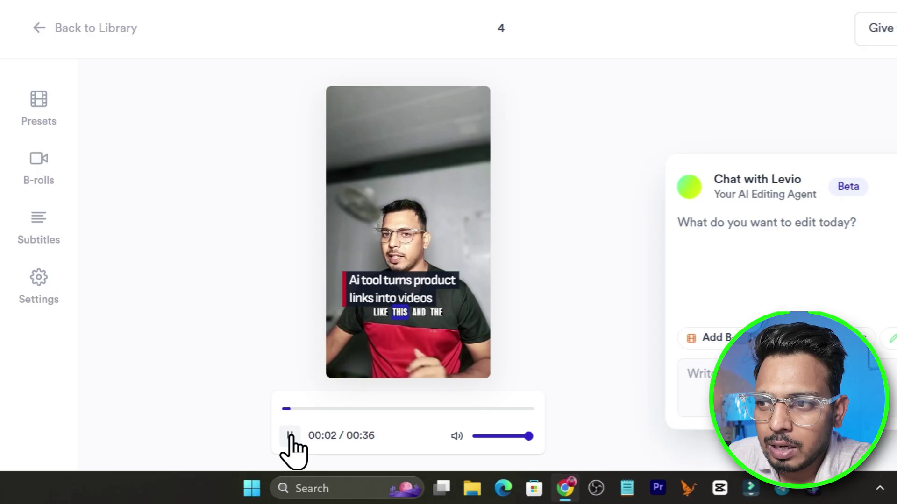
left_click(289, 436)
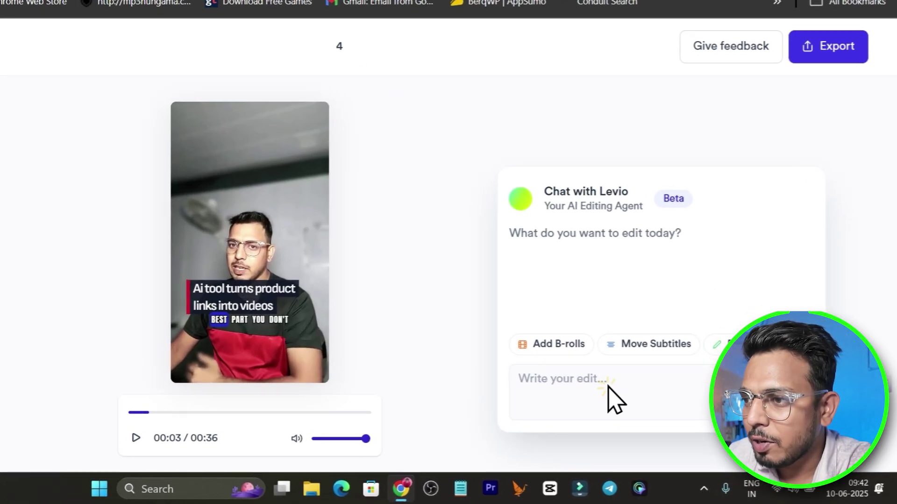
left_click(603, 405)
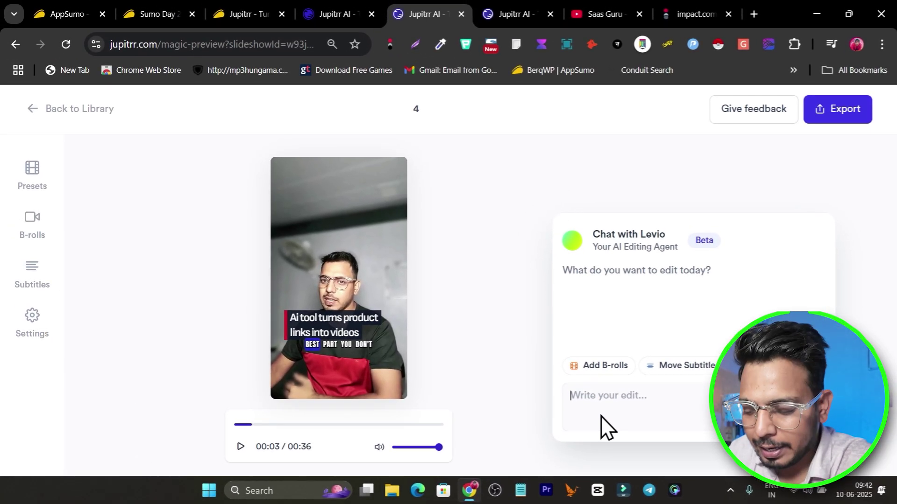
type("iprove audio quality")
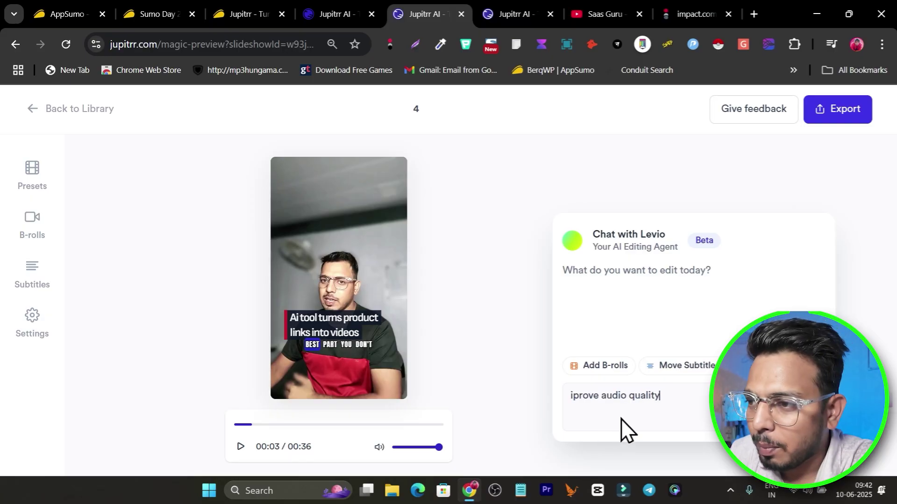
left_click(580, 397)
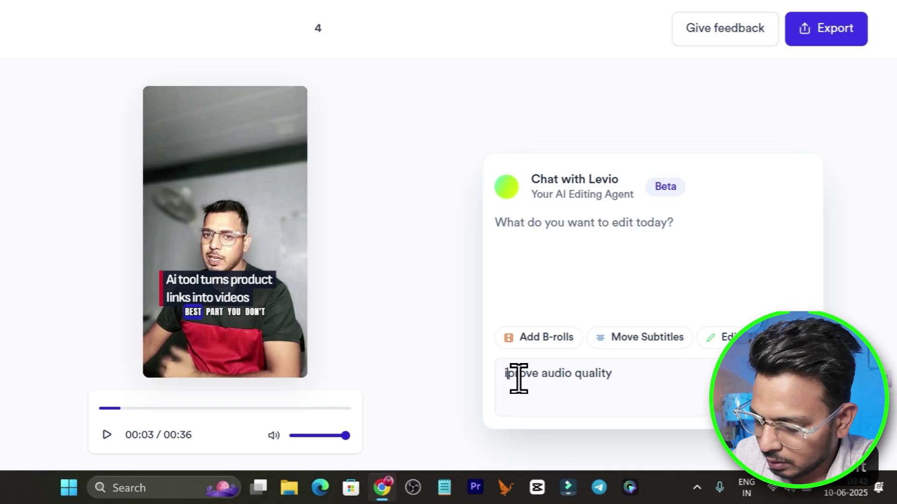
type("m")
key("Return")
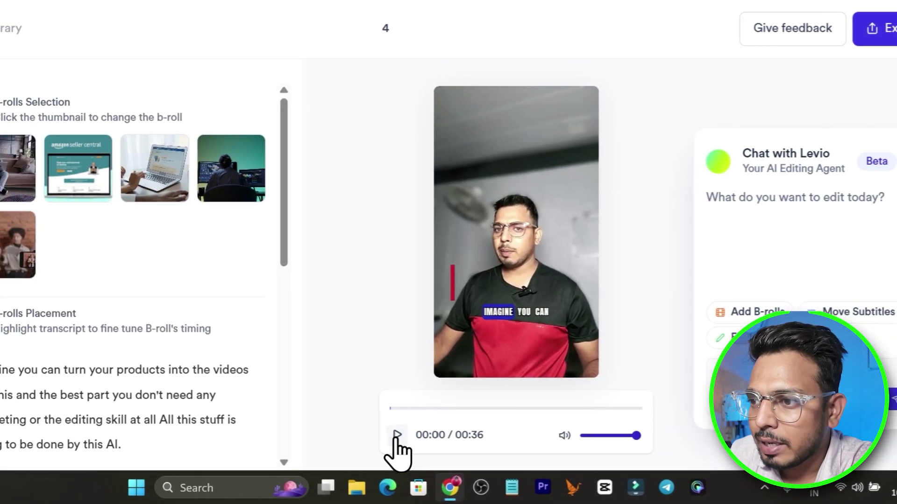
left_click(396, 435)
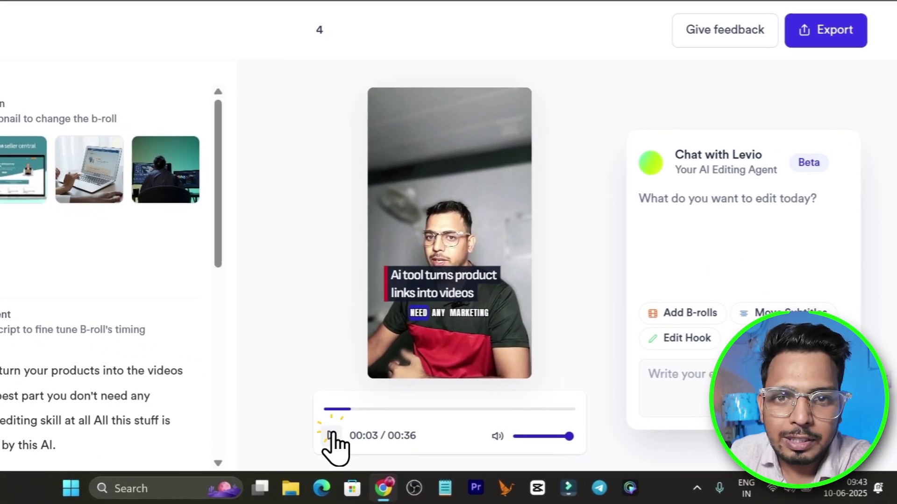
left_click(426, 448)
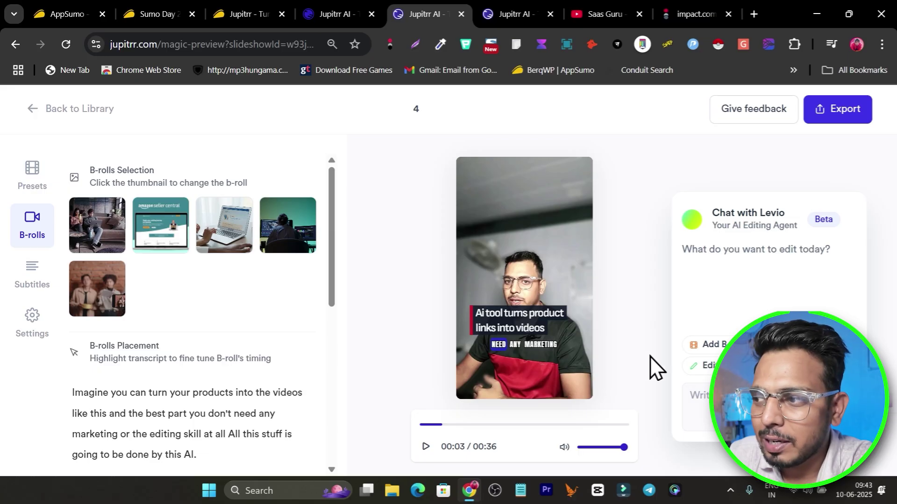
Browse background music tracks without changing them, keeping Among the Clouds, then go back to the library.
left_click(31, 341)
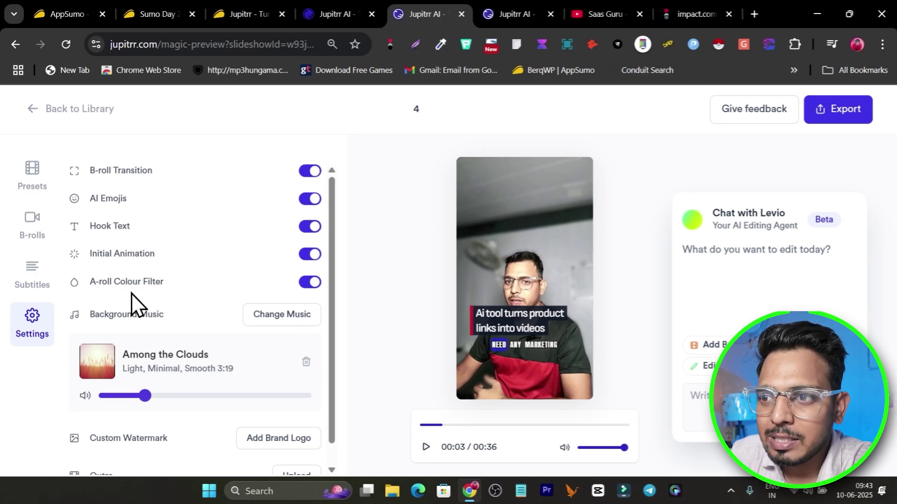
scroll(176, 299, "down", 1)
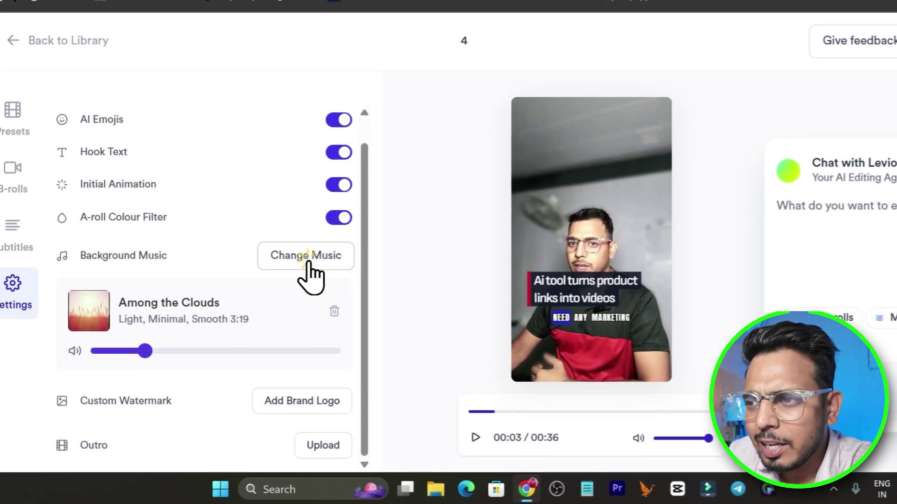
left_click(282, 292)
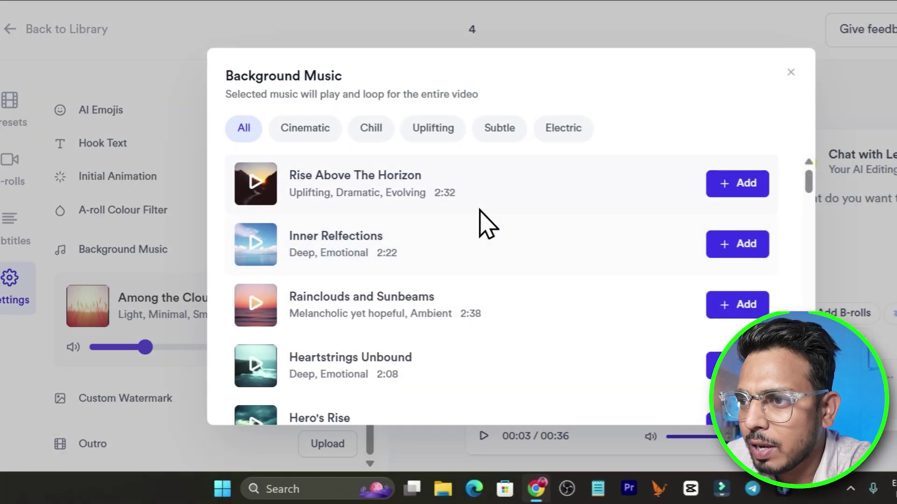
scroll(486, 224, "down", 10)
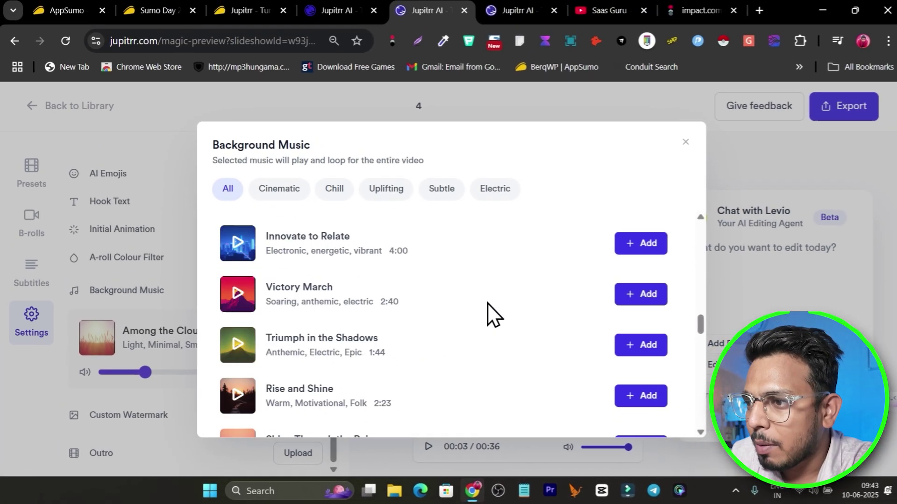
scroll(554, 264, "up", 3)
scroll(545, 231, "down", 5)
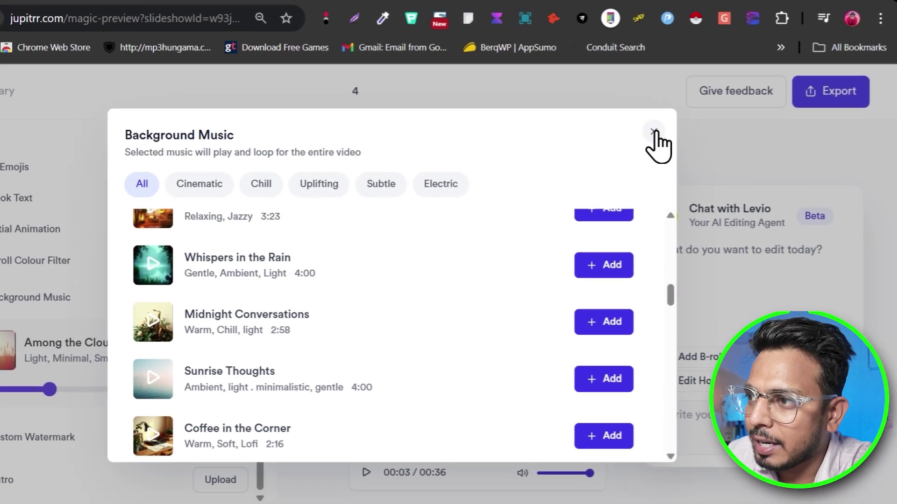
left_click(681, 145)
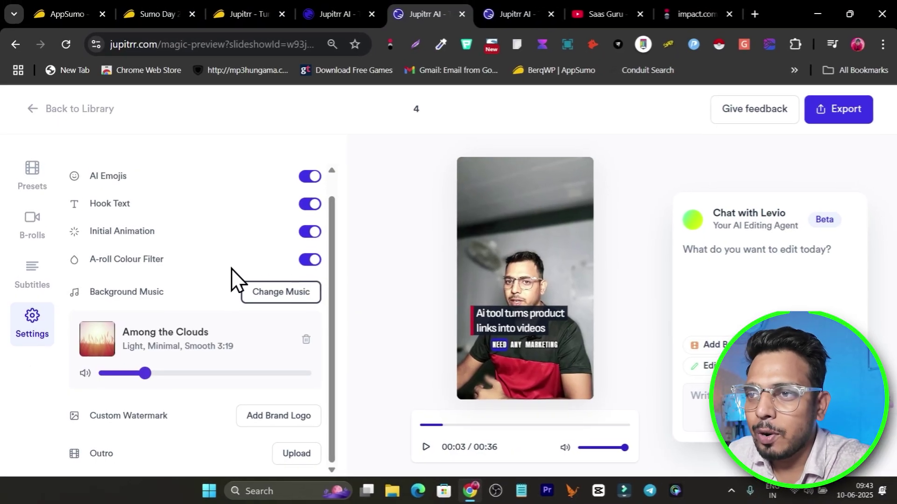
left_click(84, 111)
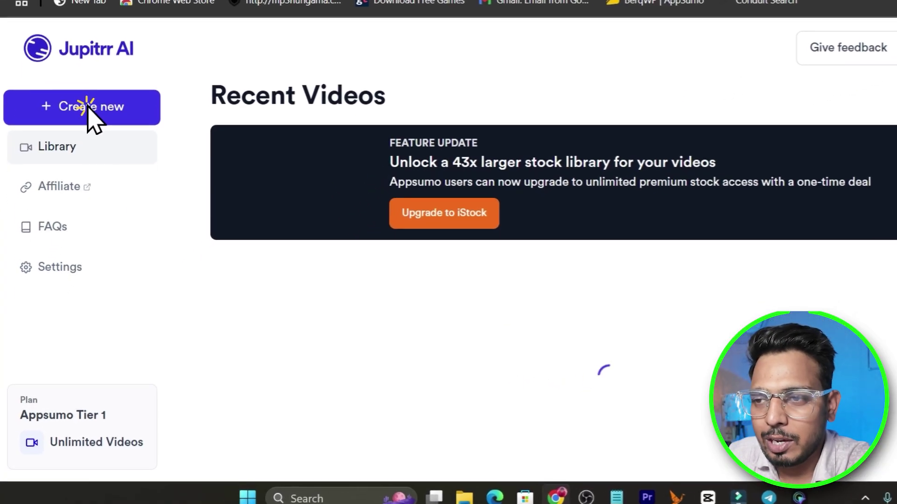
Start a new AI Video, then return to the library and open the AI Video project 3.
left_click(75, 163)
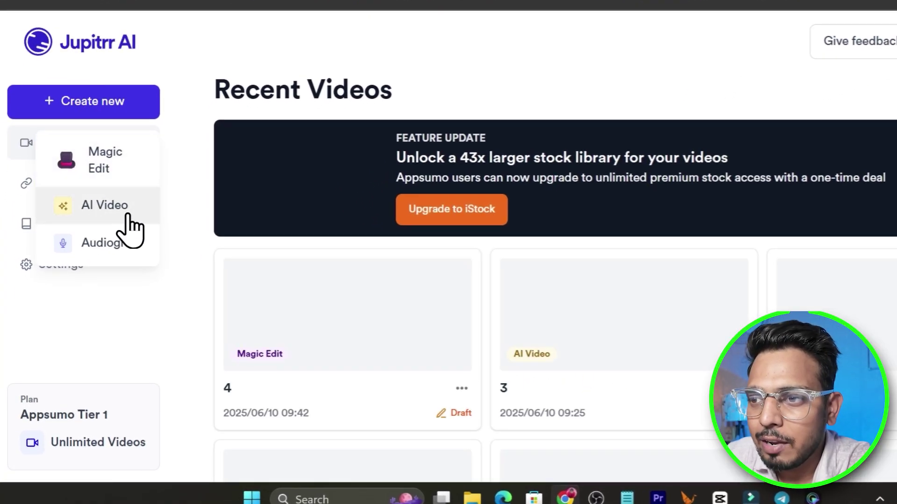
left_click(127, 215)
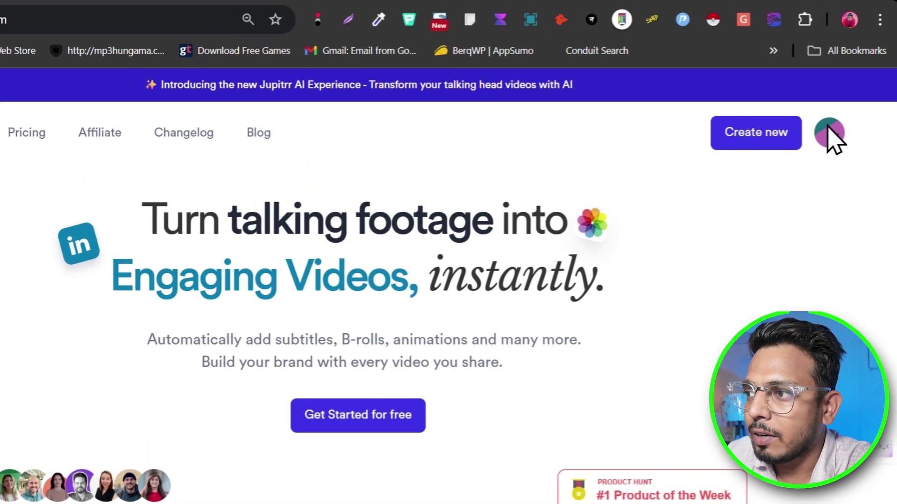
left_click(831, 135)
left_click(457, 12)
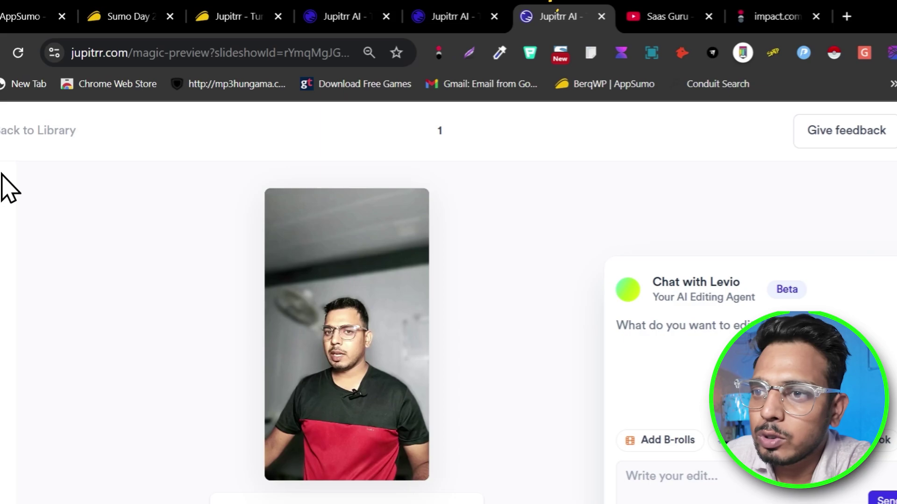
left_click(73, 126)
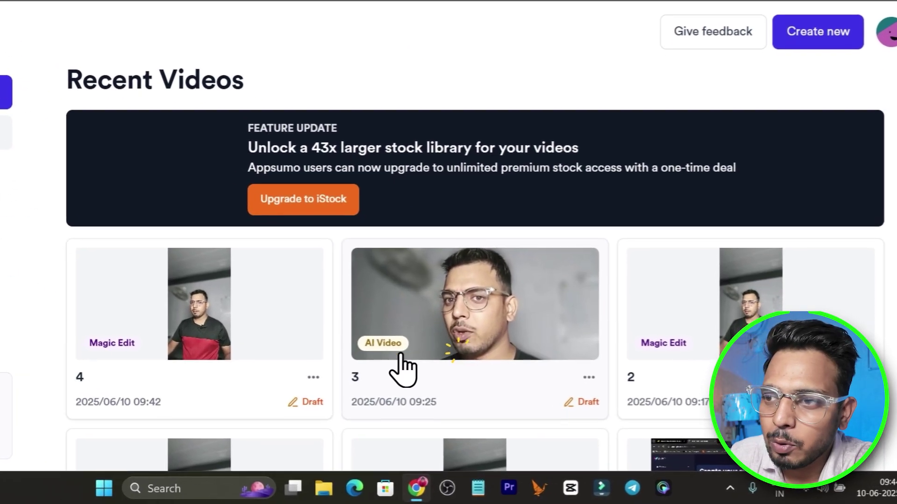
left_click(455, 381)
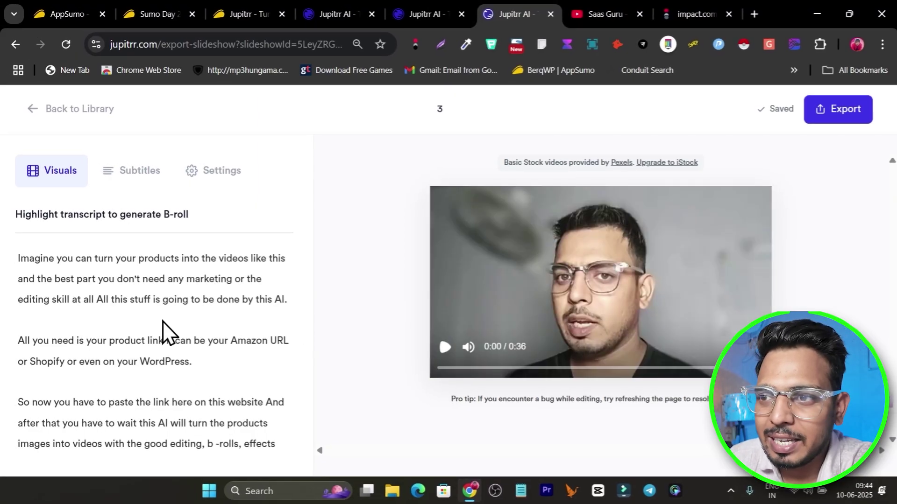
Highlight the opening transcript sentence to see B-roll options, then look through the subtitle style settings.
left_click_drag(18, 260, 247, 260)
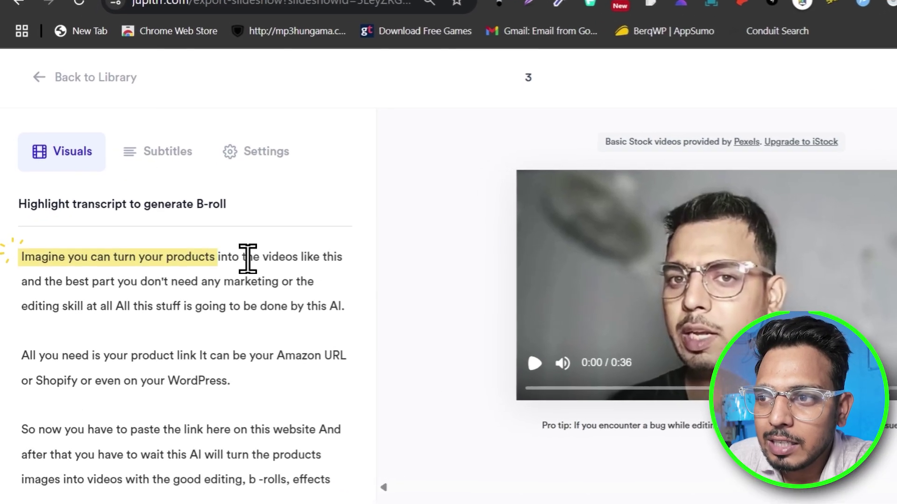
left_click_drag(308, 259, 322, 261)
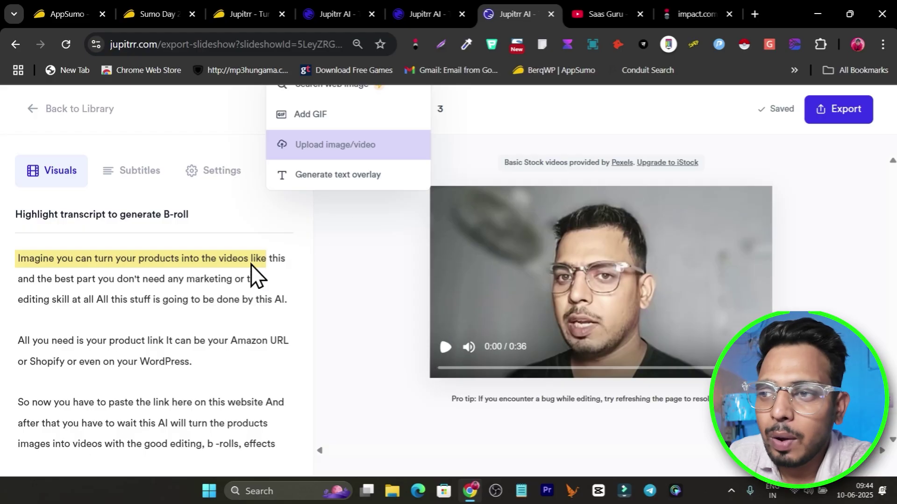
left_click(135, 172)
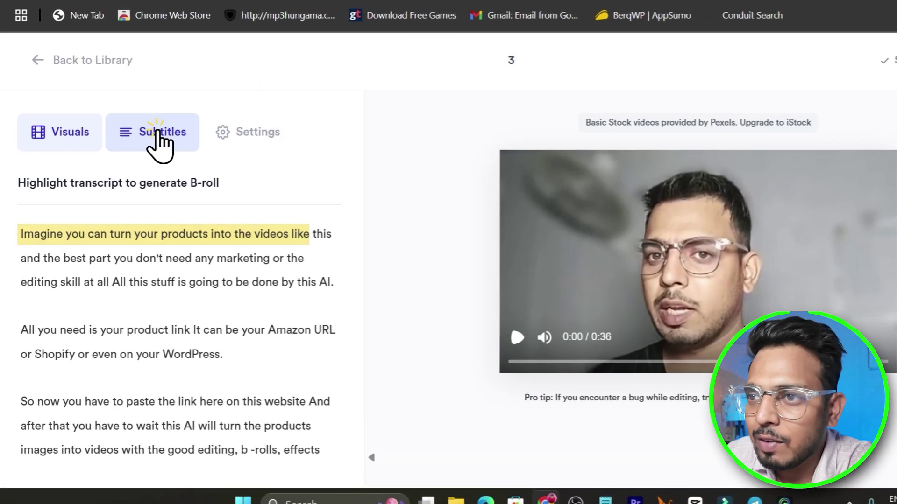
left_click(135, 171)
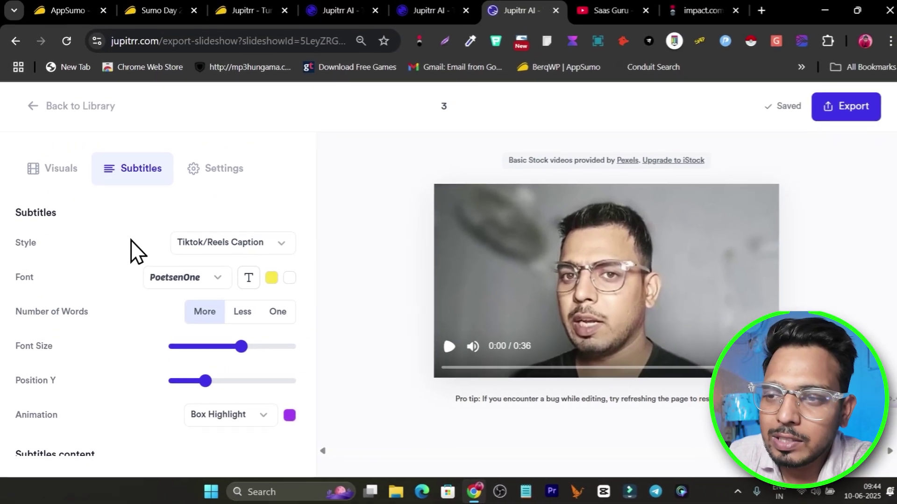
scroll(132, 261, "down", 2)
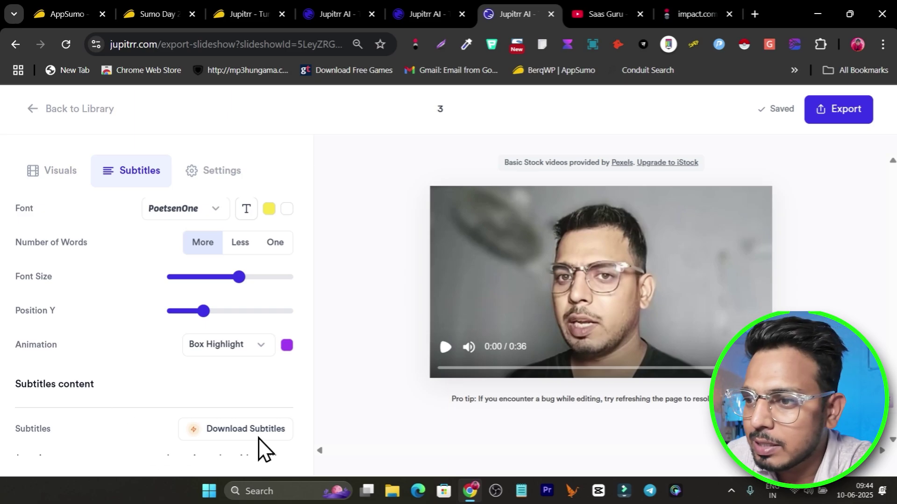
scroll(247, 369, "up", 2)
Change project 3's video dimension from Portrait to Square, then return to the library.
left_click(217, 171)
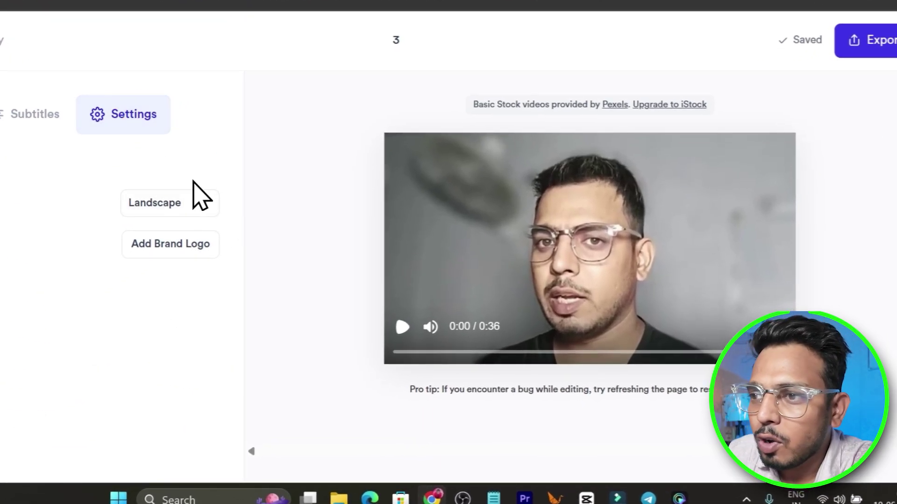
left_click(166, 203)
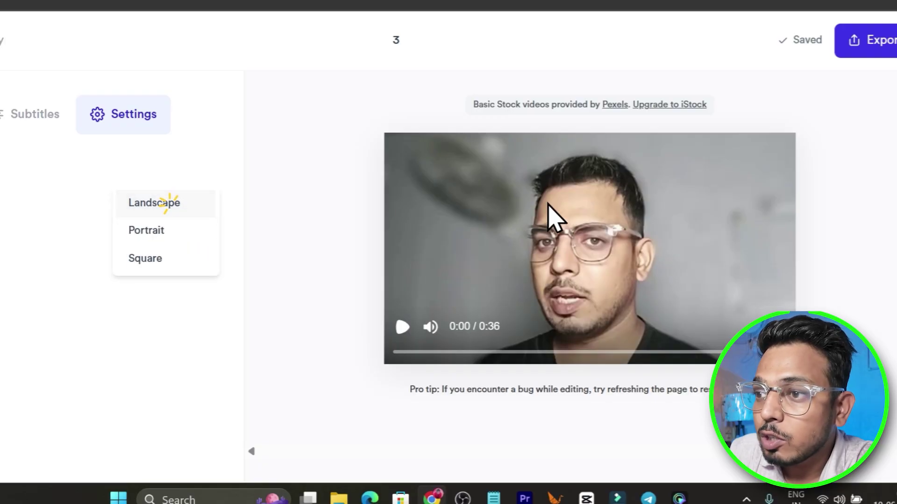
left_click(182, 232)
left_click(149, 248)
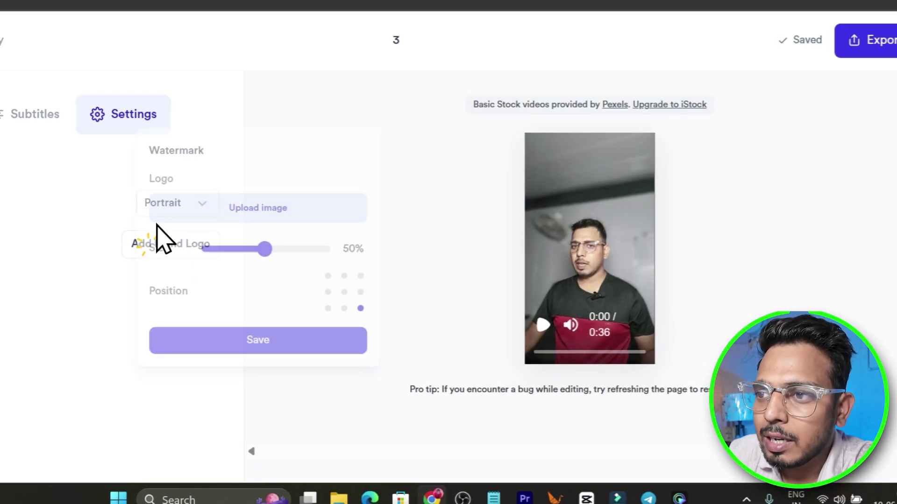
left_click(5, 275)
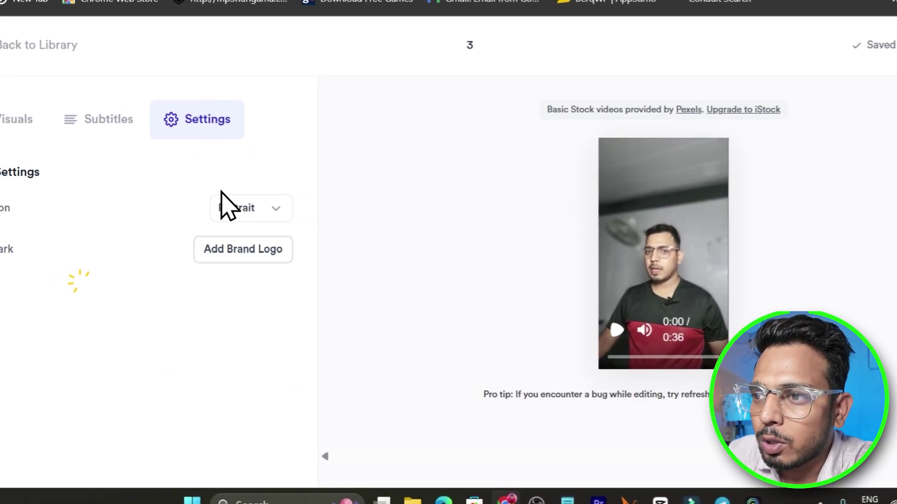
left_click(254, 209)
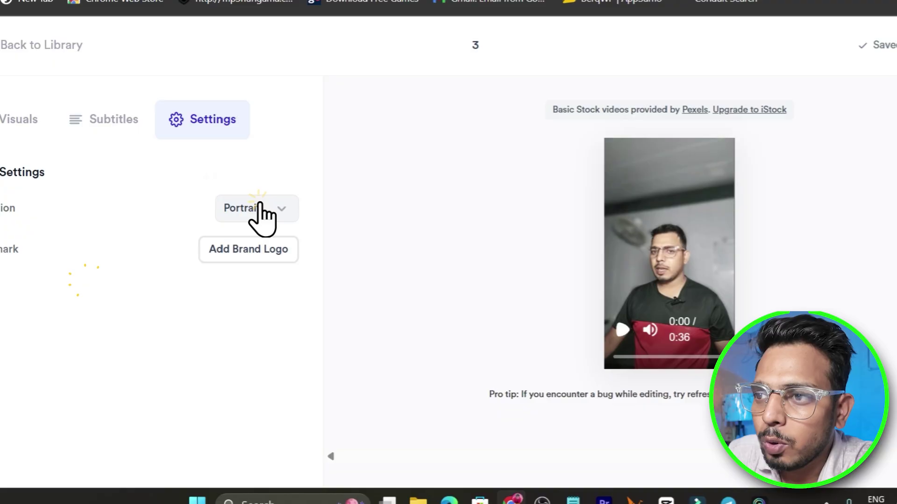
left_click(249, 236)
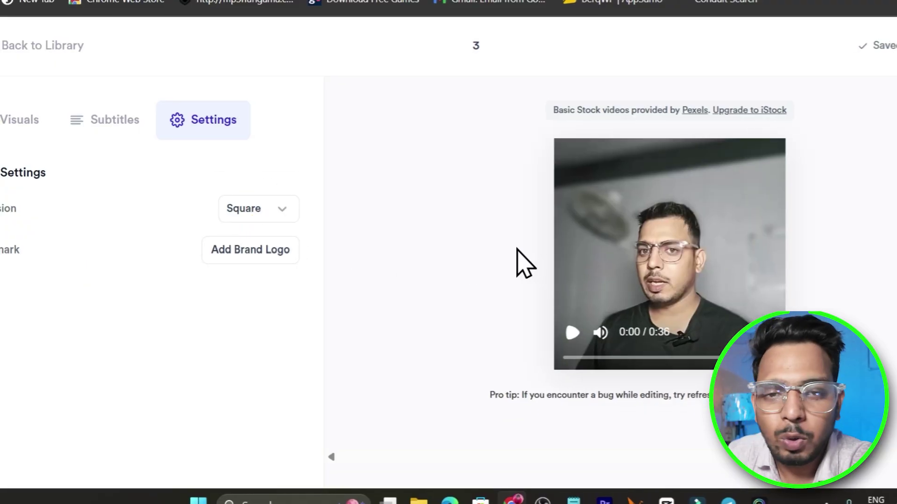
left_click(38, 45)
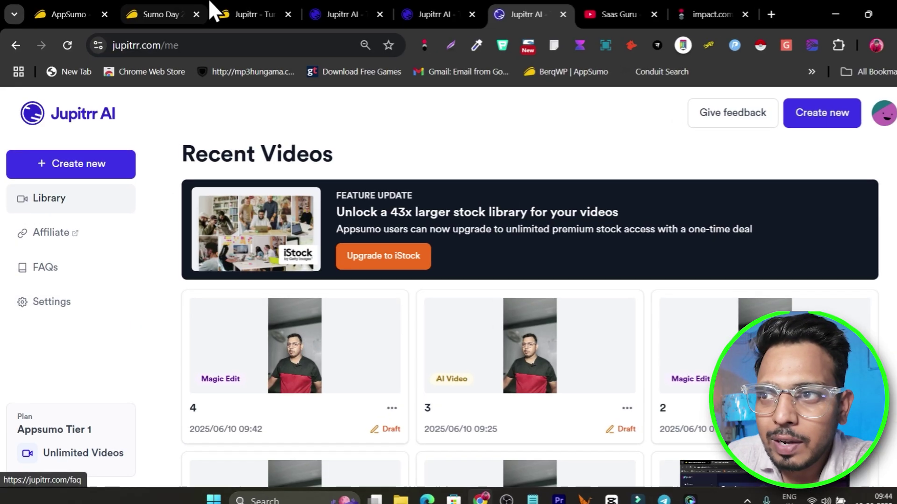
Show the $399 Jupitrr Lifetime Tier 1 deal on AppSumo, then the Saas Guru YouTube channel.
left_click(243, 14)
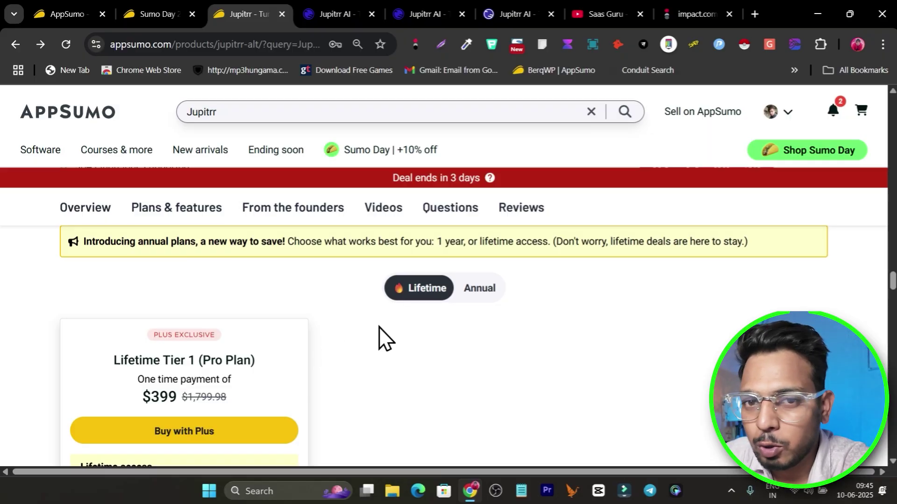
scroll(345, 347, "down", 2)
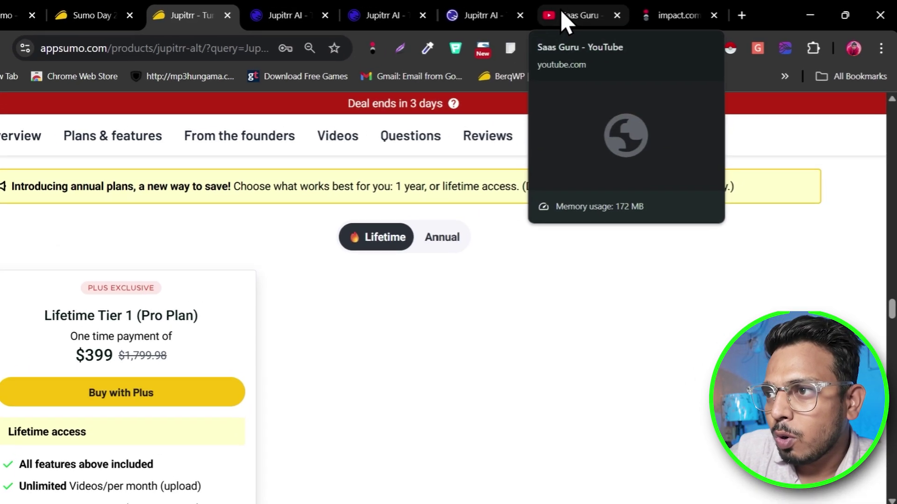
left_click(596, 14)
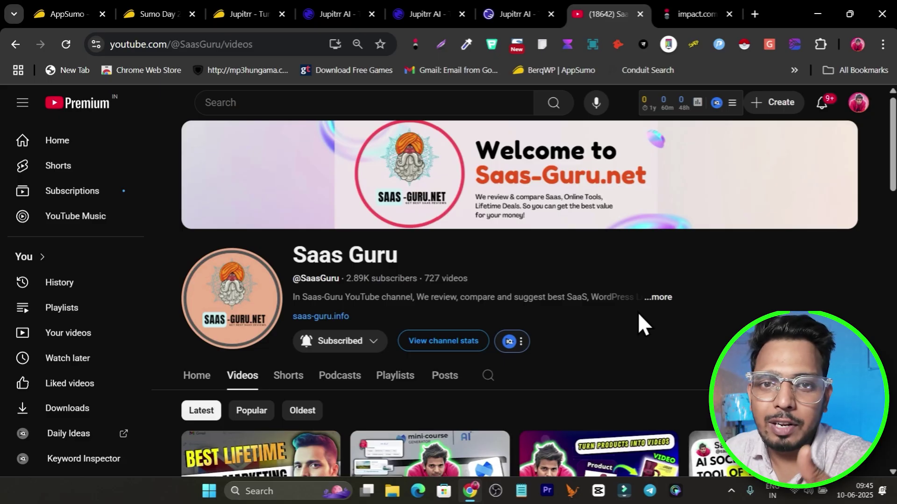
scroll(611, 329, "down", 3)
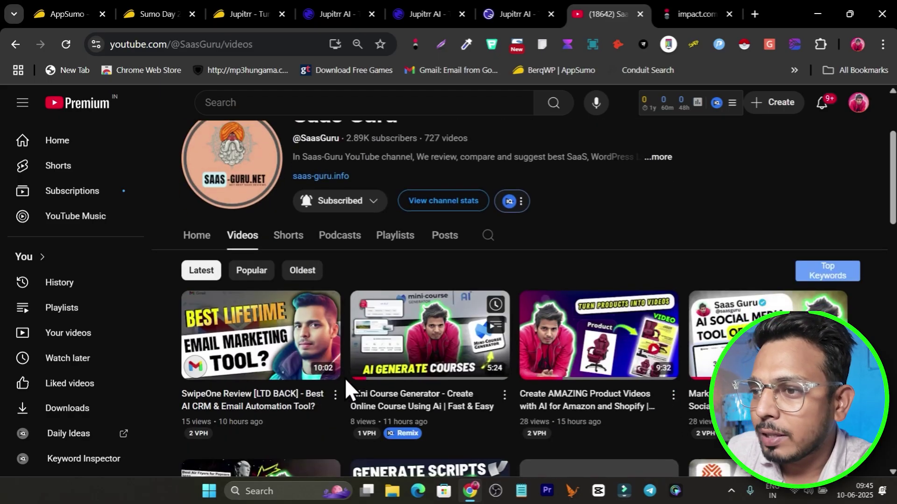
mouse_move(633, 439)
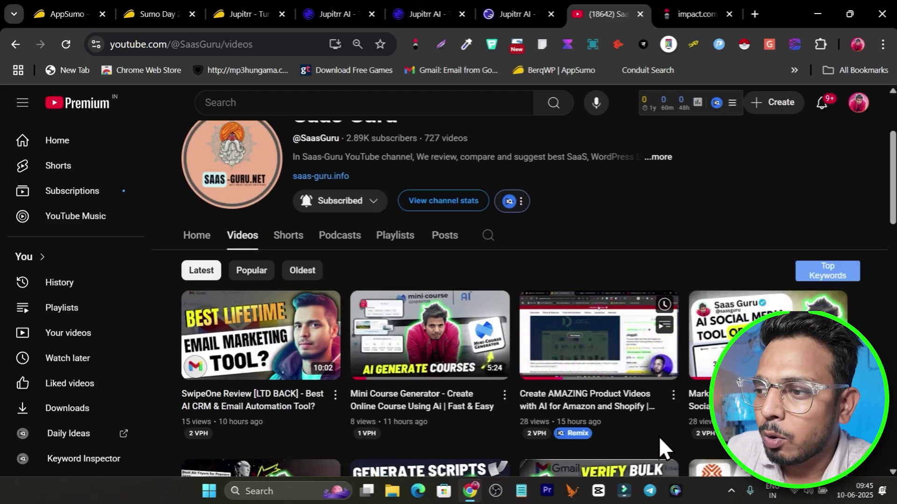
scroll(447, 369, "down", 1)
mouse_move(447, 369)
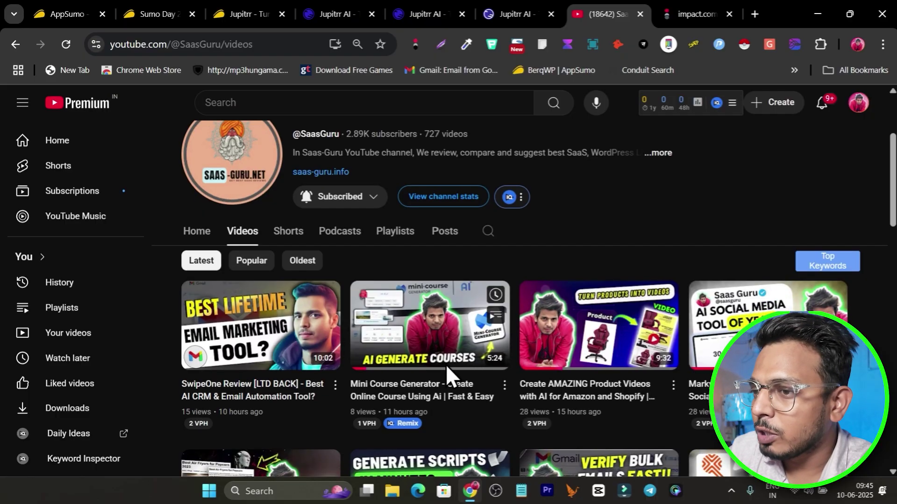
scroll(447, 368, "down", 3)
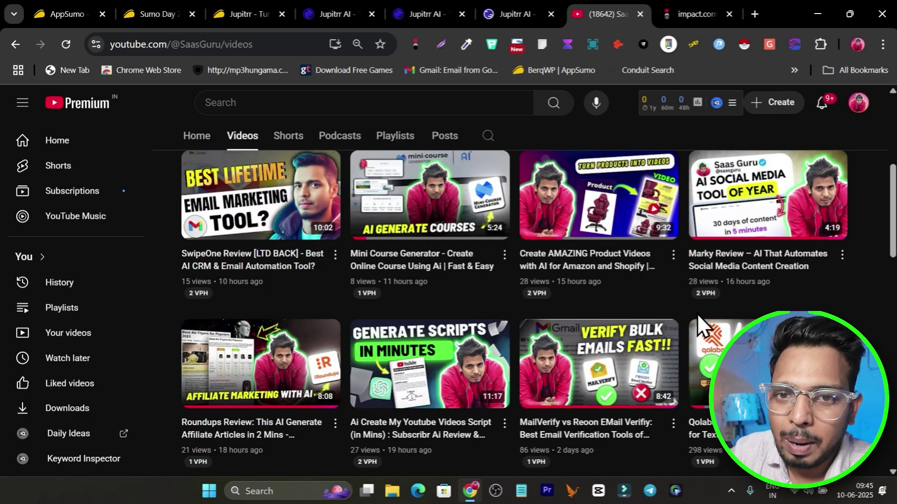